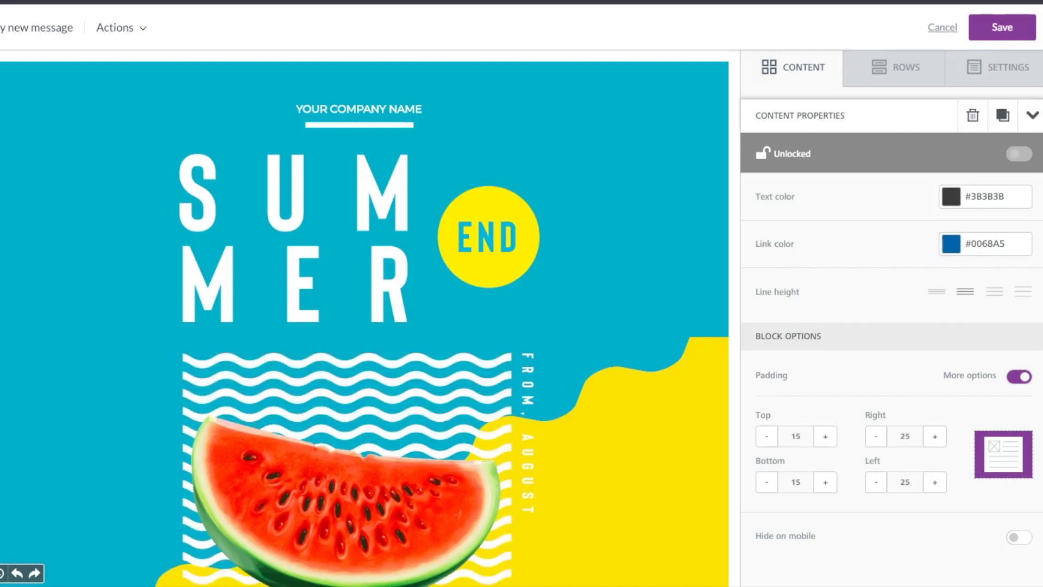
# Scroll up and down through the summer-sale email template to review it.
pyautogui.scroll(-1, 321, 235)
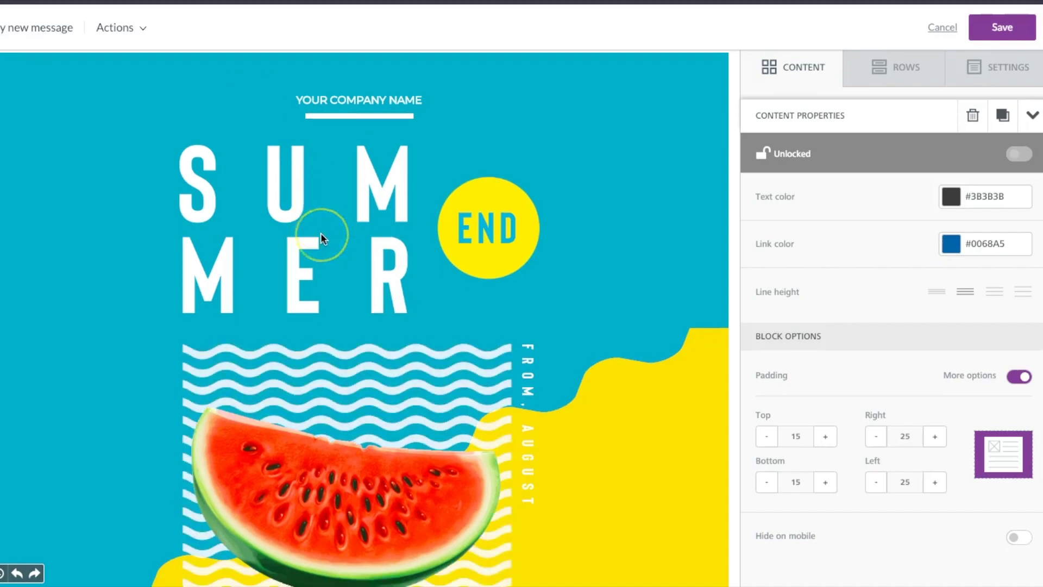
pyautogui.scroll(-7, 321, 233)
pyautogui.scroll(2, 320, 233)
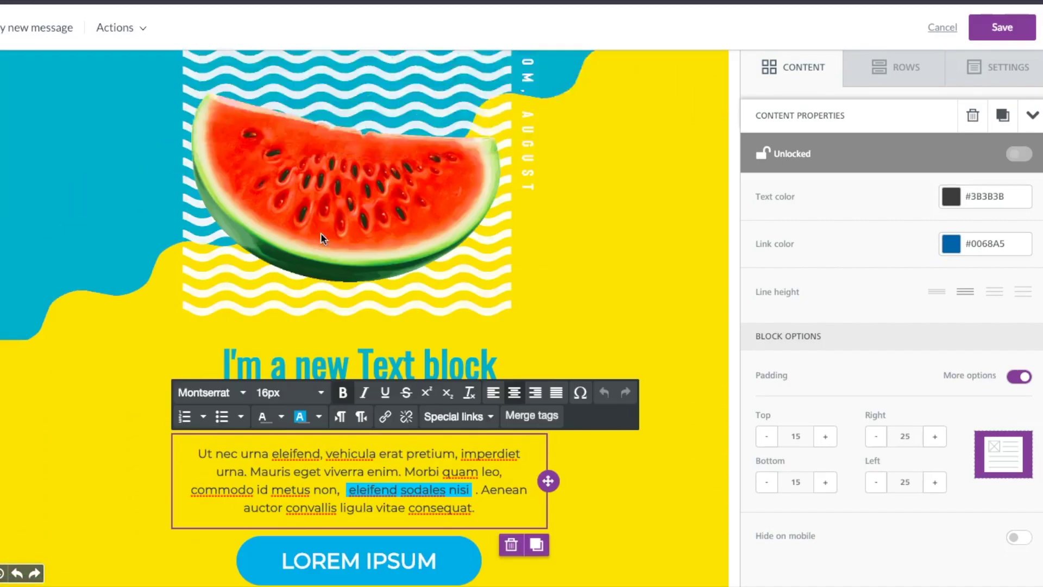
pyautogui.scroll(6, 321, 233)
pyautogui.scroll(-1, 412, 231)
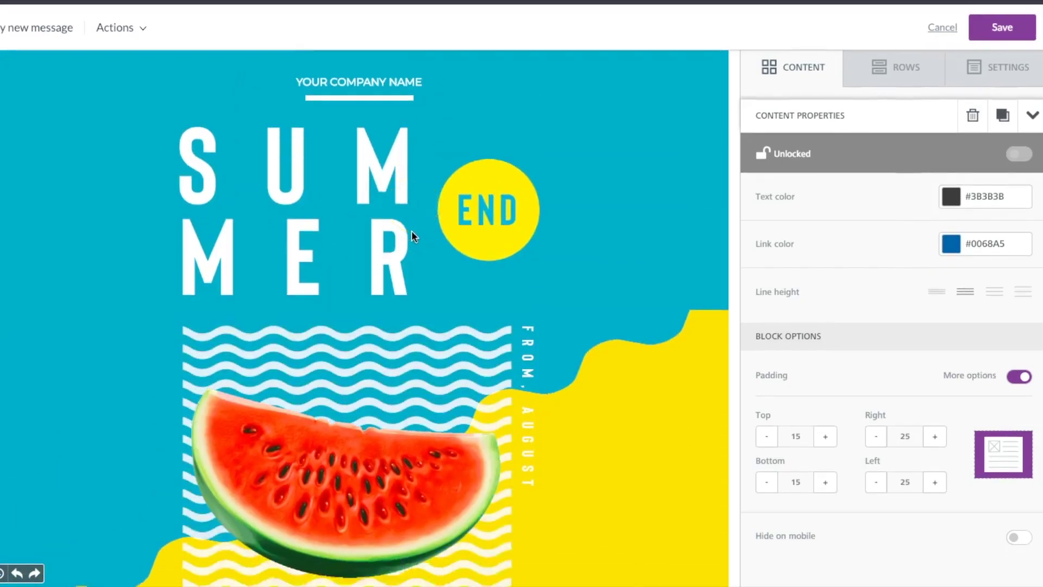
pyautogui.scroll(-5, 412, 231)
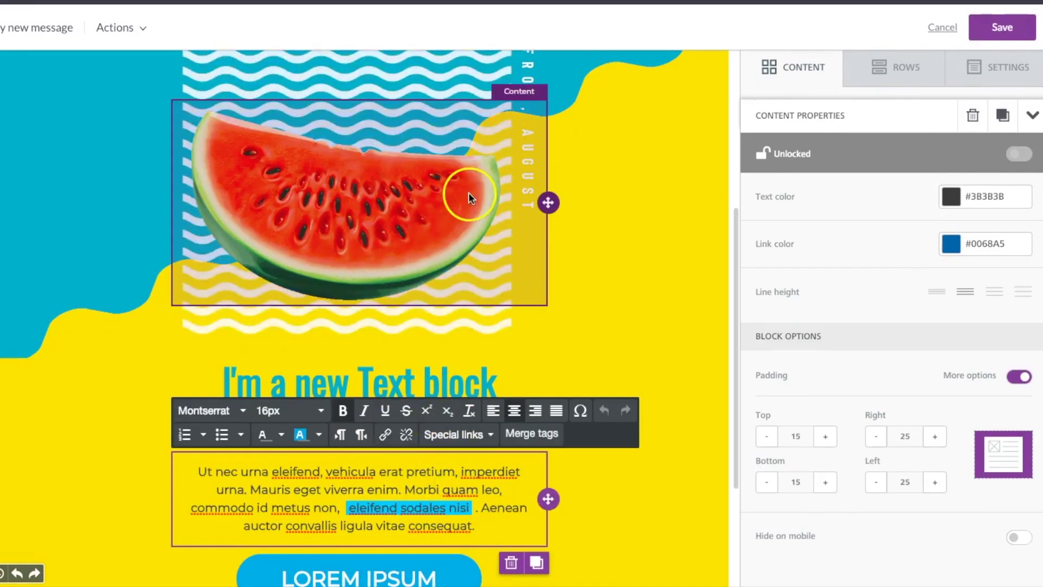
pyautogui.scroll(4, 468, 191)
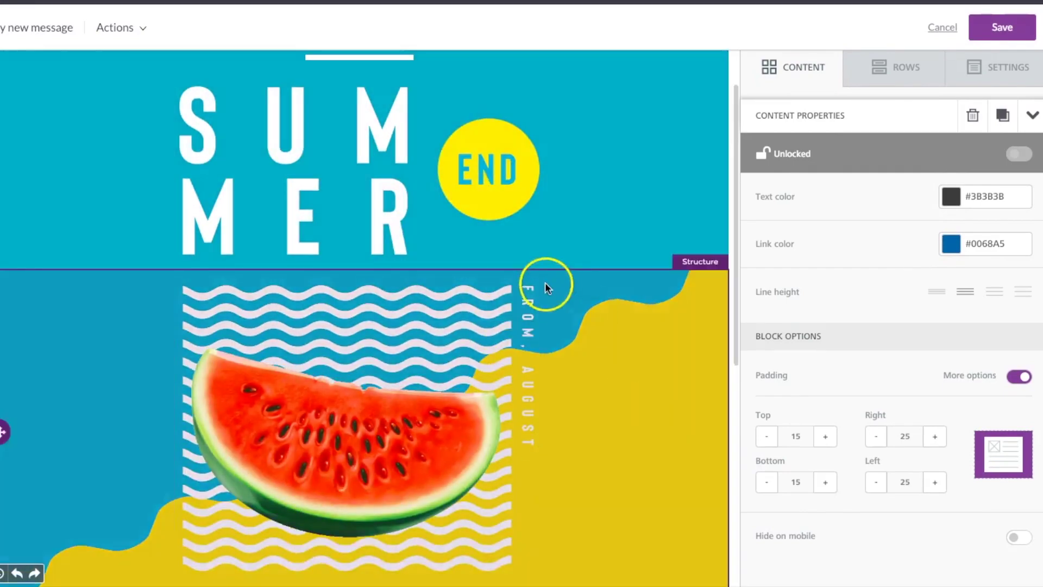
pyautogui.scroll(1, 545, 282)
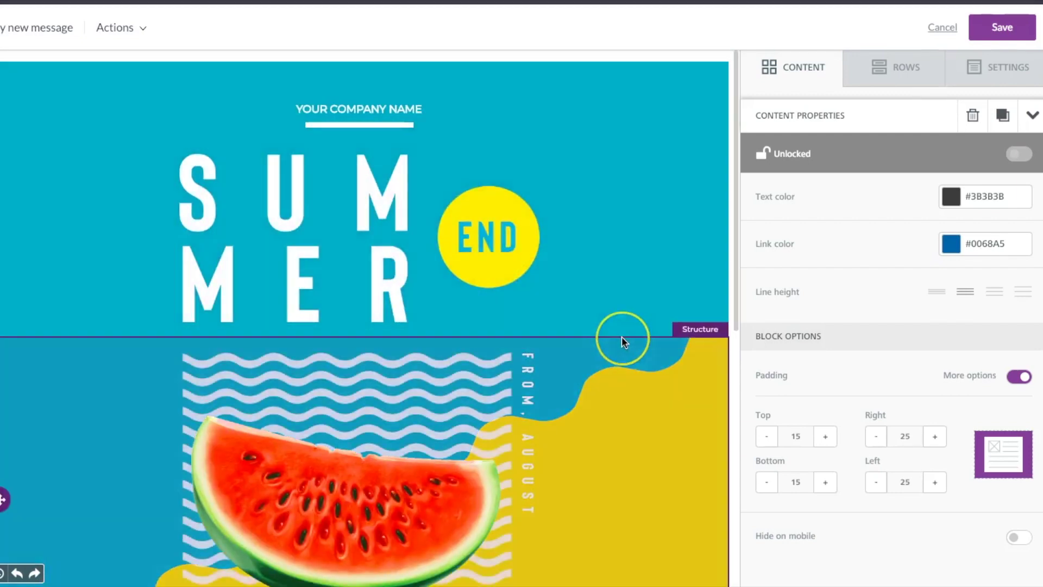
pyautogui.scroll(-4, 622, 337)
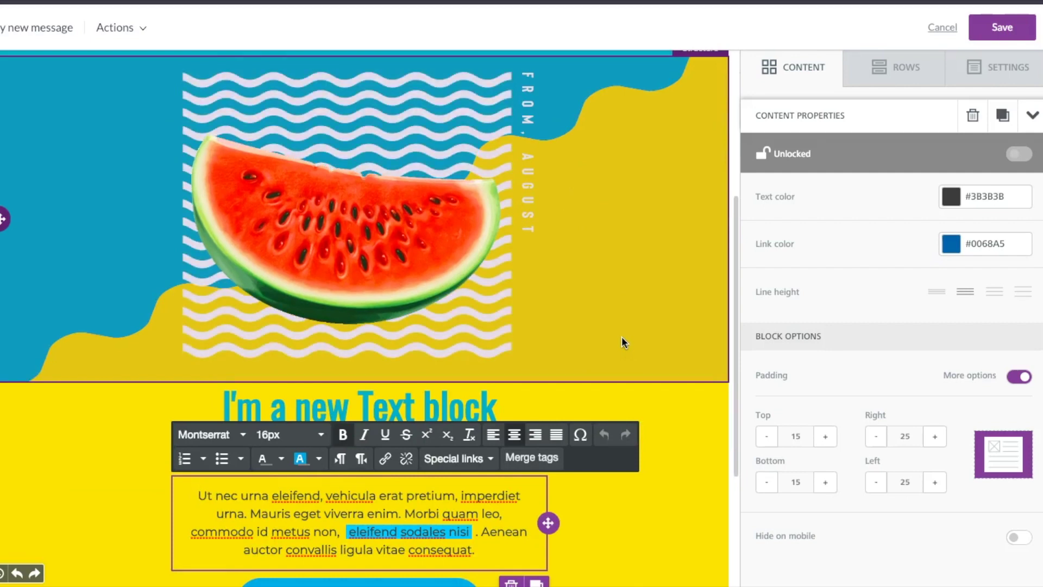
pyautogui.scroll(4, 621, 337)
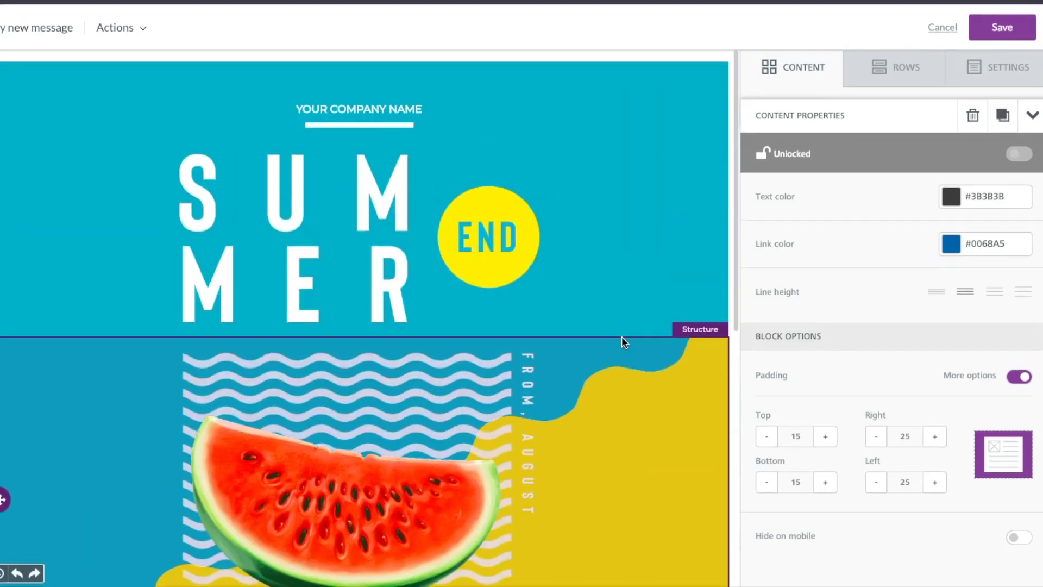
pyautogui.scroll(-5, 621, 337)
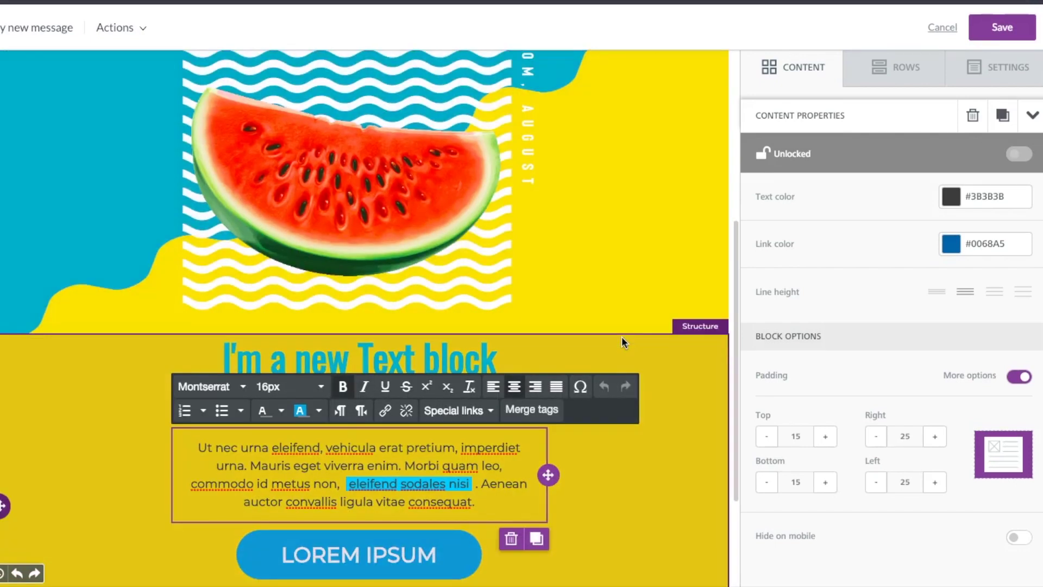
pyautogui.scroll(5, 621, 341)
# Replace the YOUR COMPANY NAME placeholder at the top with BEE EDITOR.
pyautogui.click(386, 120)
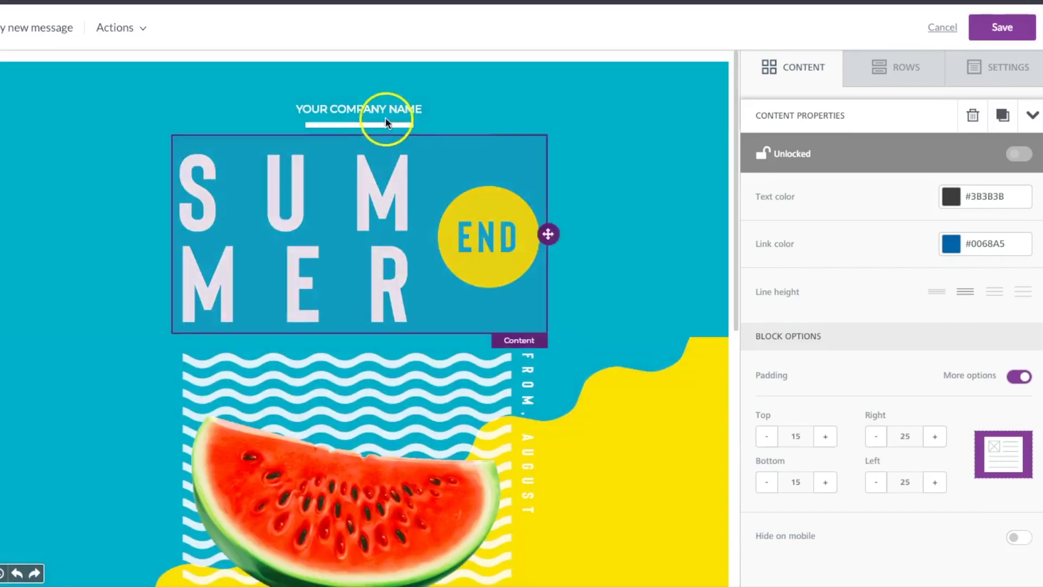
pyautogui.tripleClick(367, 105)
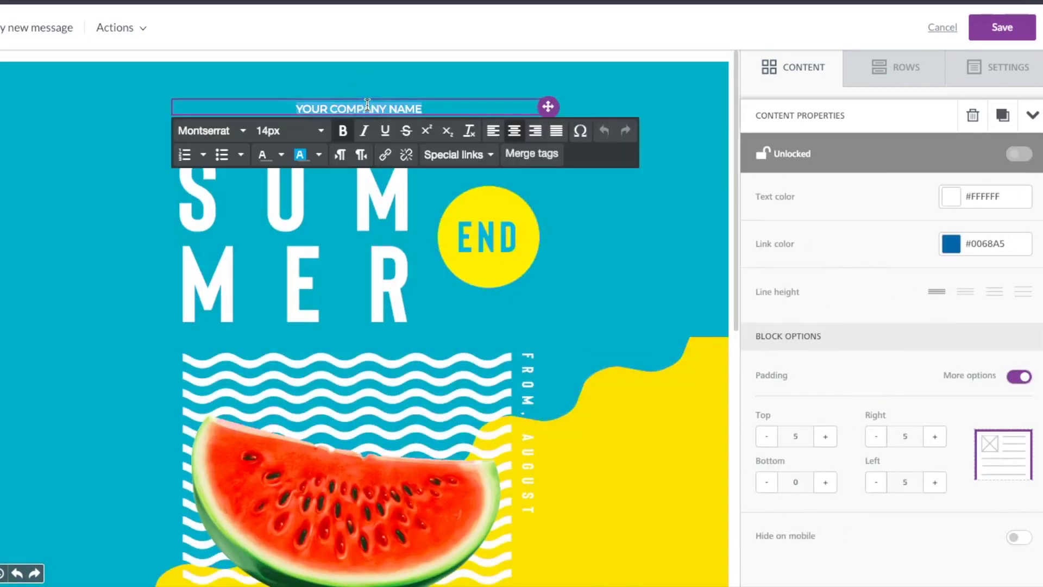
pyautogui.press('BackSpace')
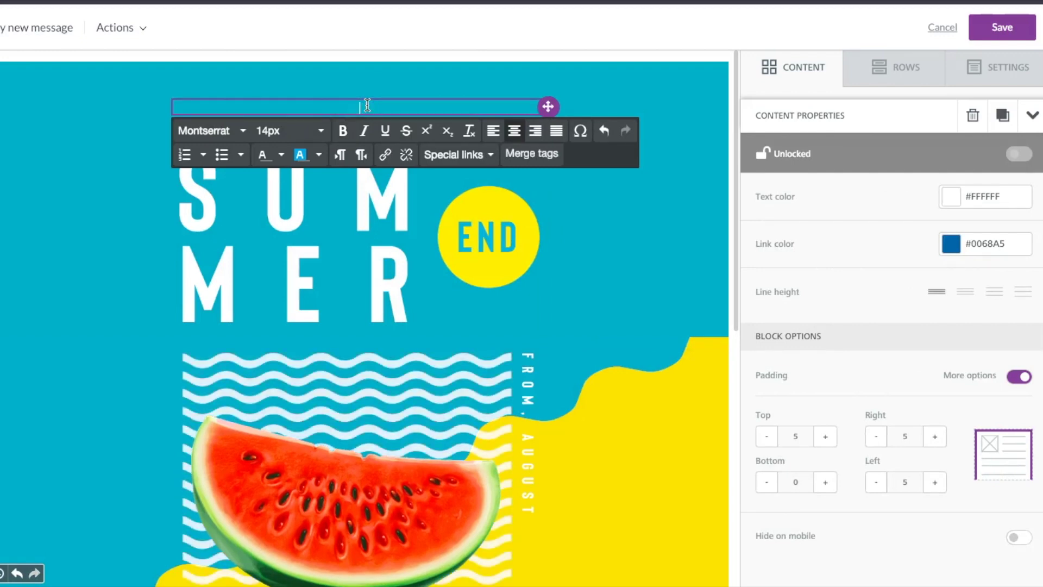
pyautogui.write('BEE EDITOR')
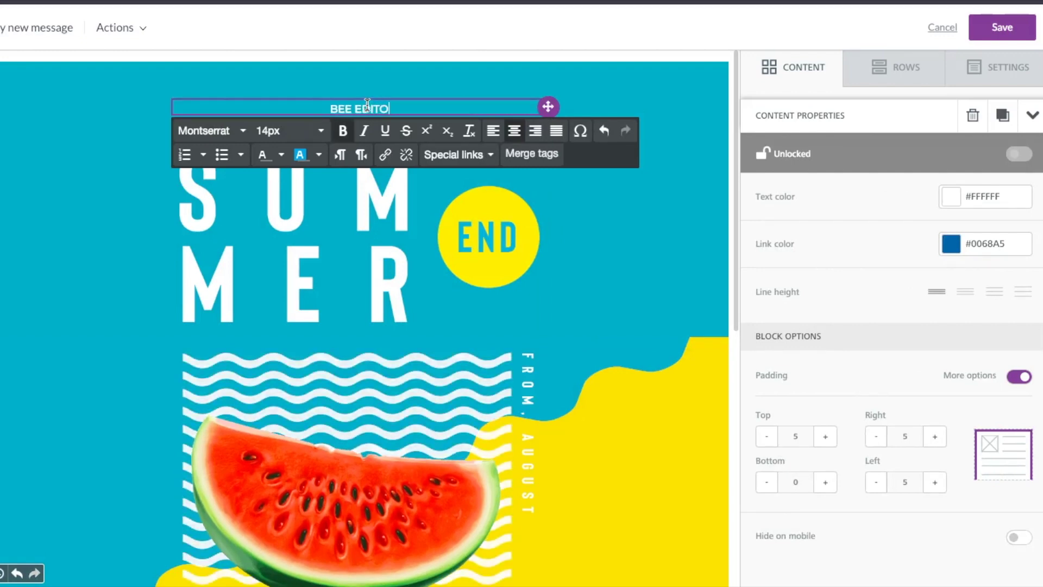
pyautogui.click(380, 188)
# Reselect the BEE EDITOR text block and bring up the row layouts list.
pyautogui.click(406, 113)
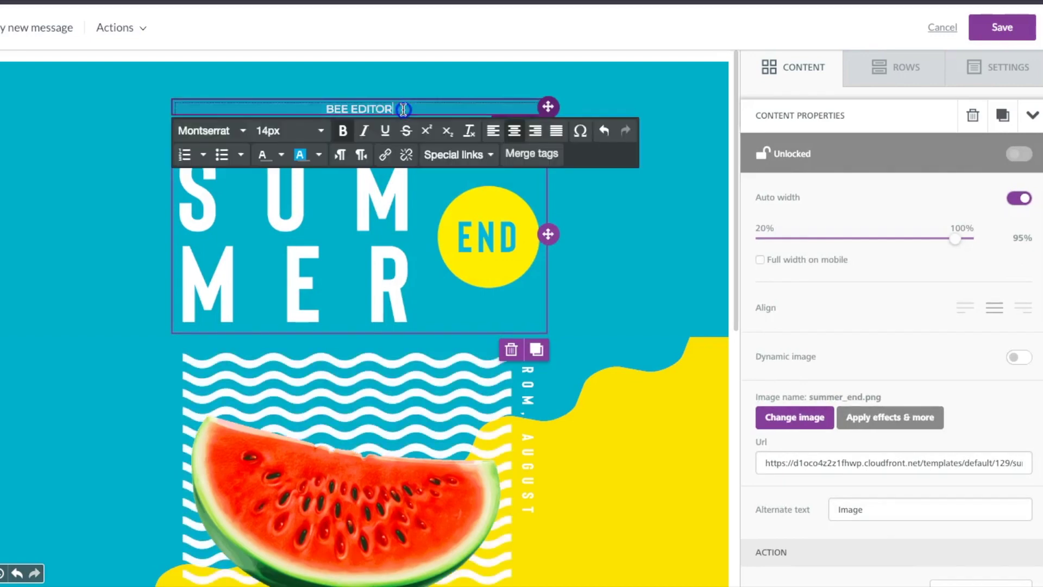
pyautogui.click(368, 264)
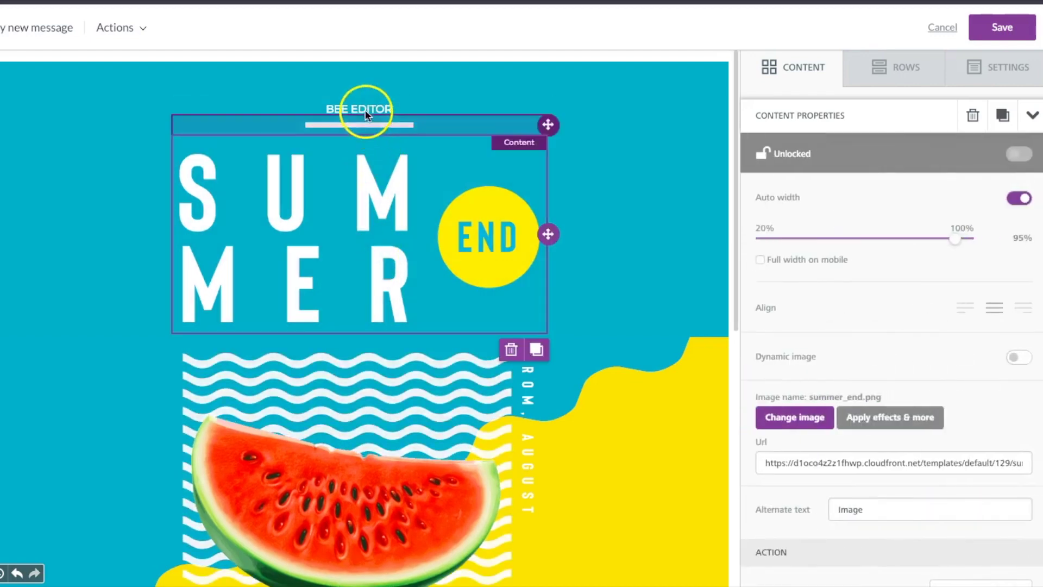
pyautogui.click(366, 107)
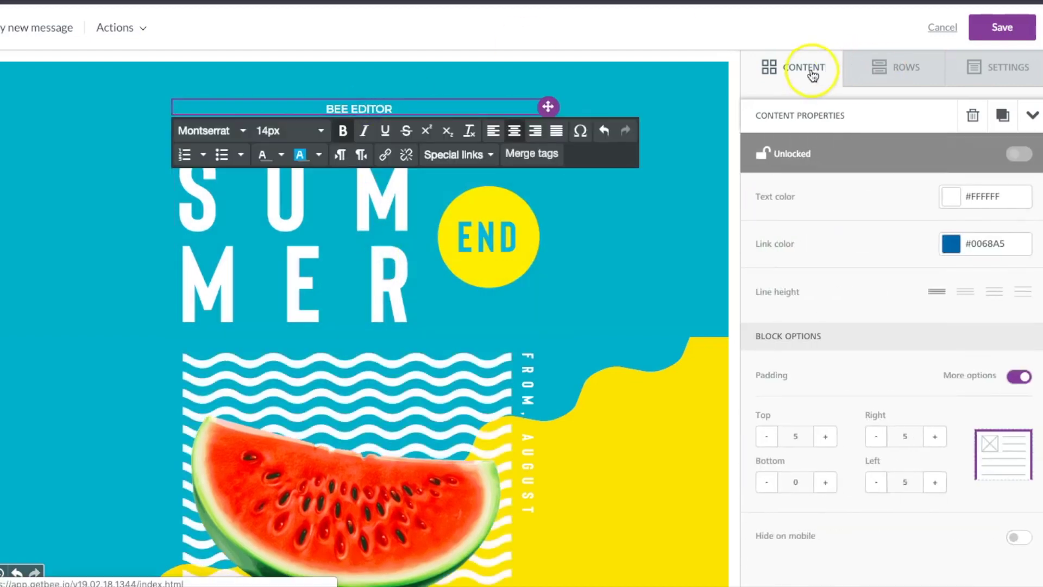
pyautogui.click(886, 71)
# Add and remove a trial image block, then select the #00afc6 header row for its settings.
pyautogui.click(820, 70)
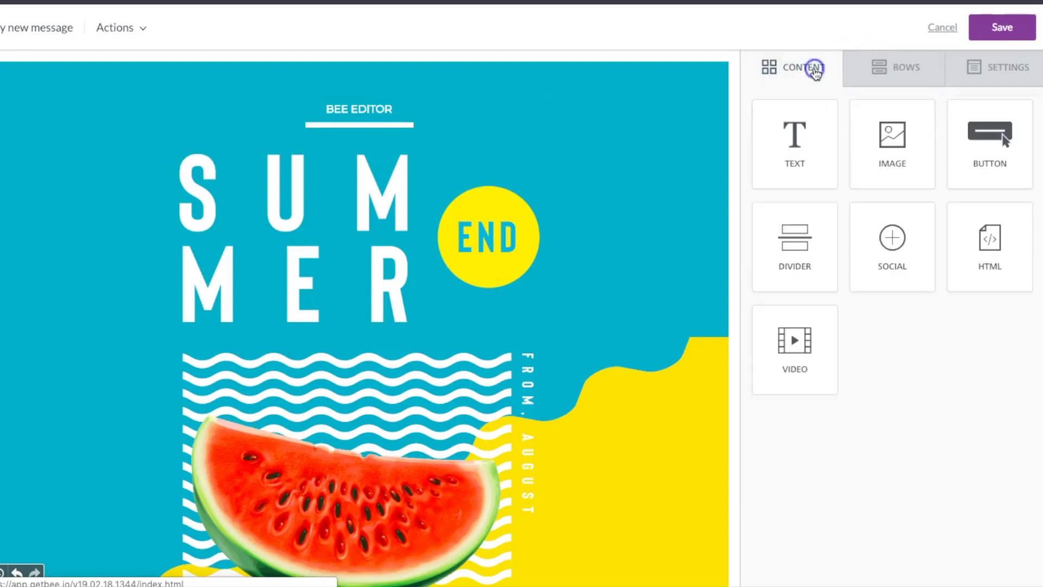
pyautogui.moveTo(891, 123); pyautogui.dragTo(344, 103)
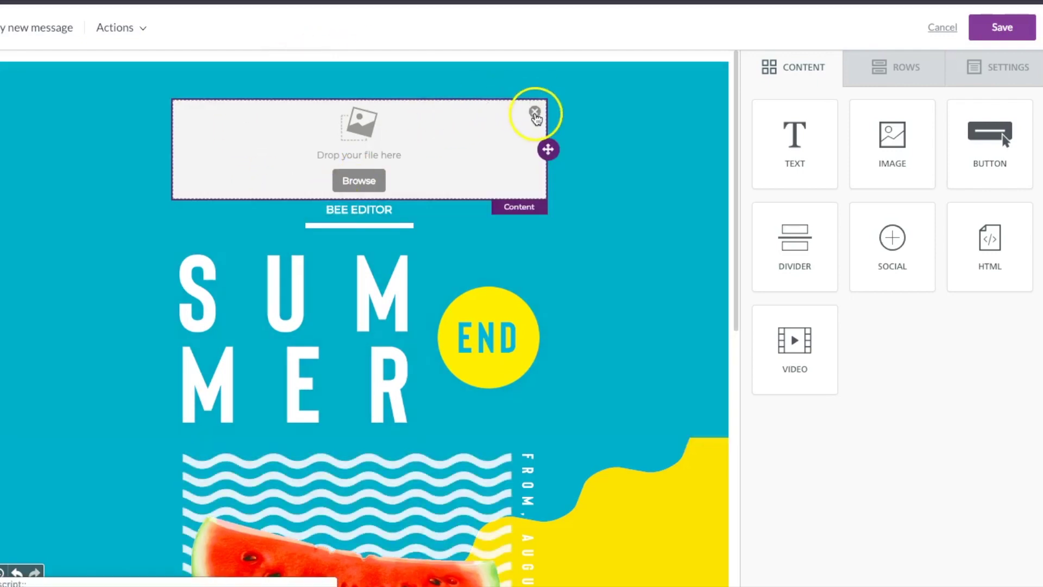
pyautogui.click(534, 111)
pyautogui.click(536, 119)
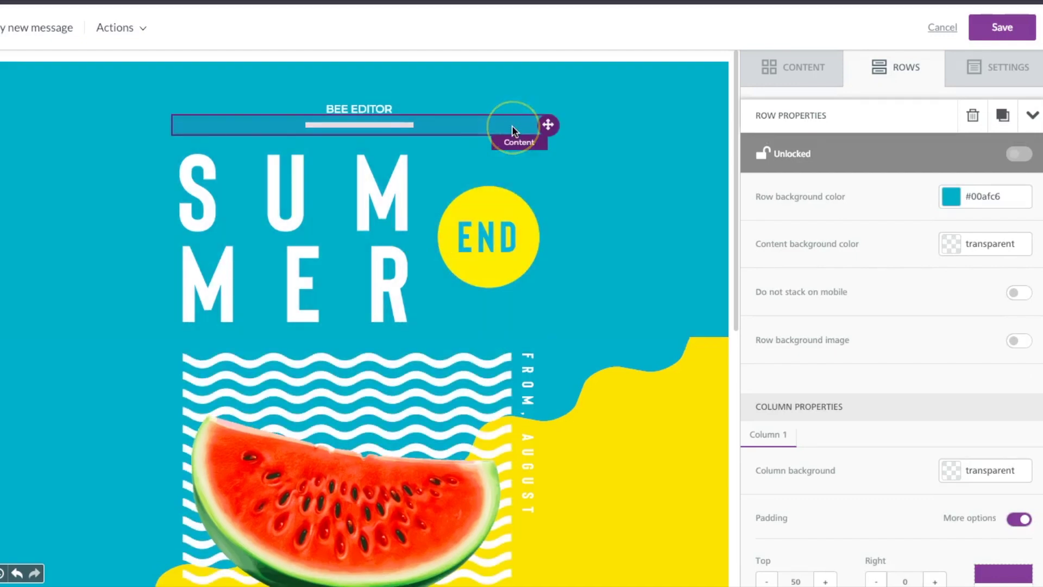
pyautogui.scroll(-1, 512, 126)
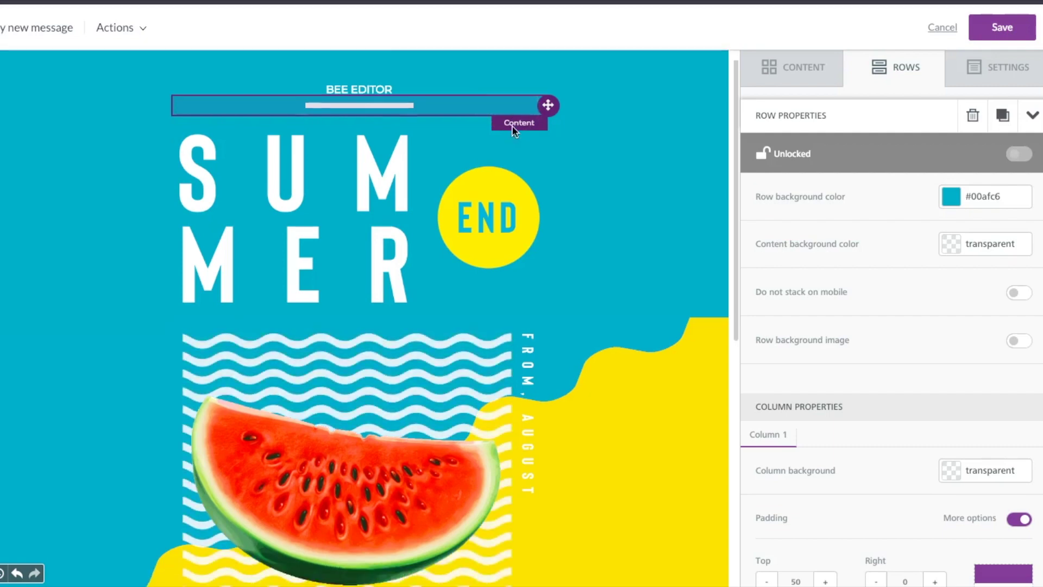
pyautogui.scroll(-9, 512, 125)
# Retitle the sale heading to 'Final sale!'.
pyautogui.click(358, 250)
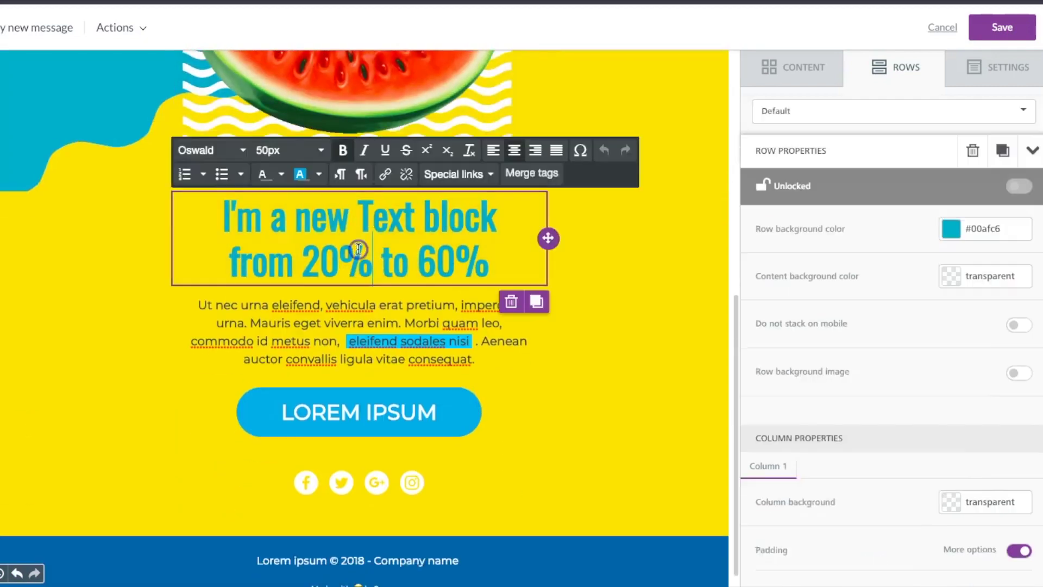
pyautogui.tripleClick(358, 249)
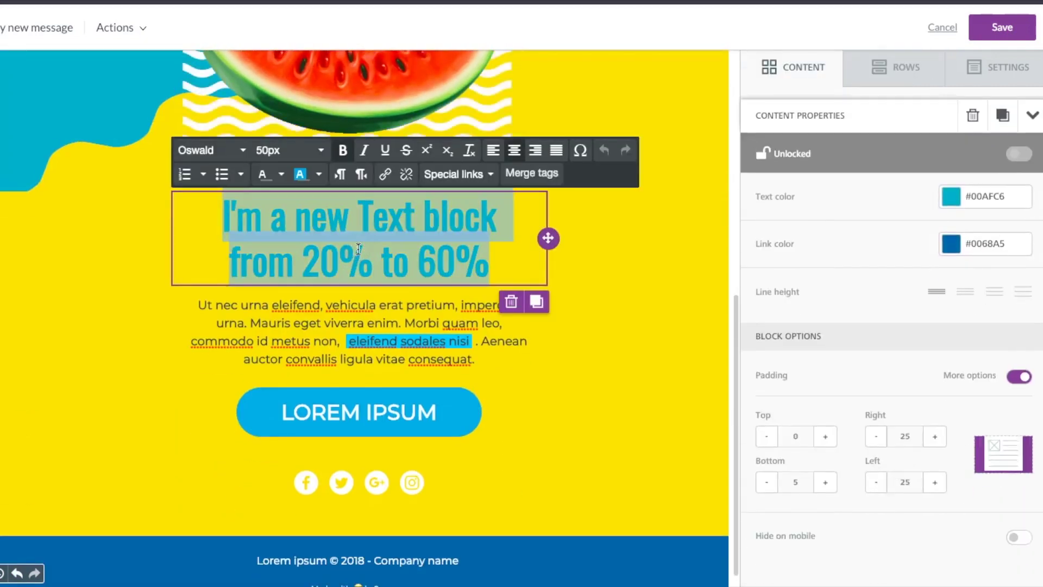
pyautogui.write('Final s')
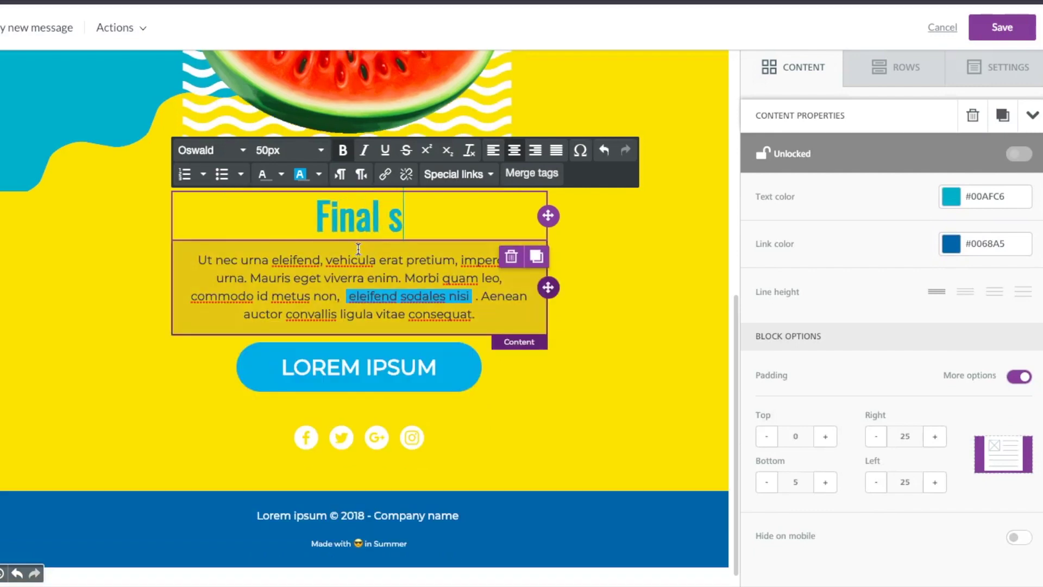
pyautogui.write('ale!')
# Replace the lorem ipsum paragraph with the last-week 10% off message ending 'Act now :)'.
pyautogui.tripleClick(330, 289)
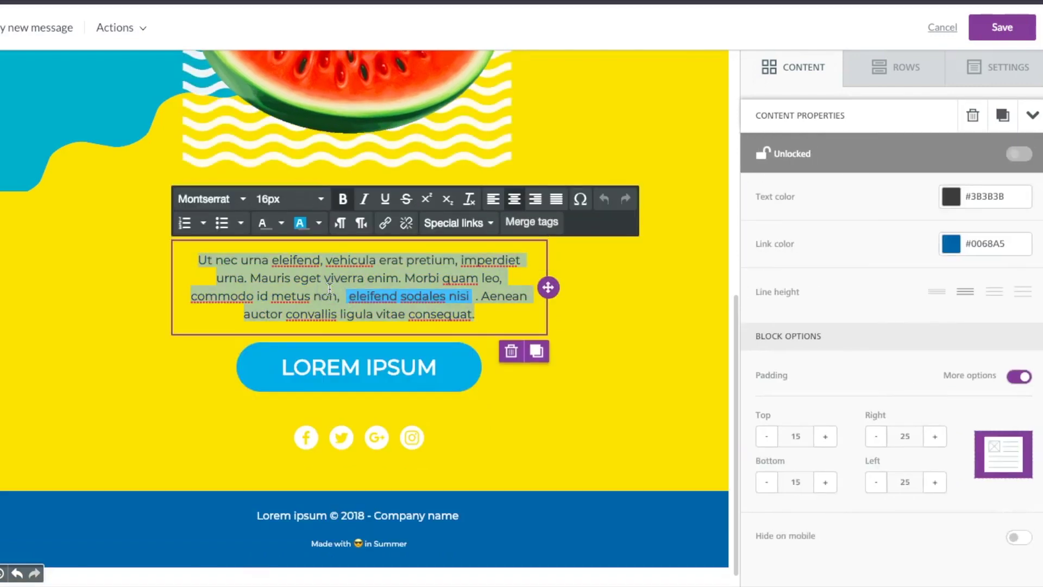
pyautogui.click(401, 313)
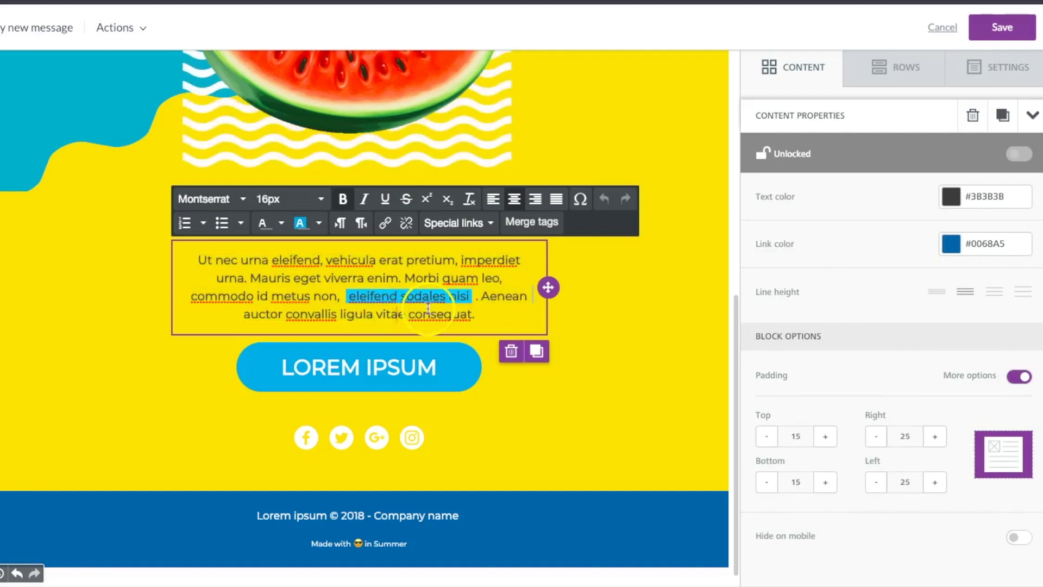
pyautogui.tripleClick(427, 310)
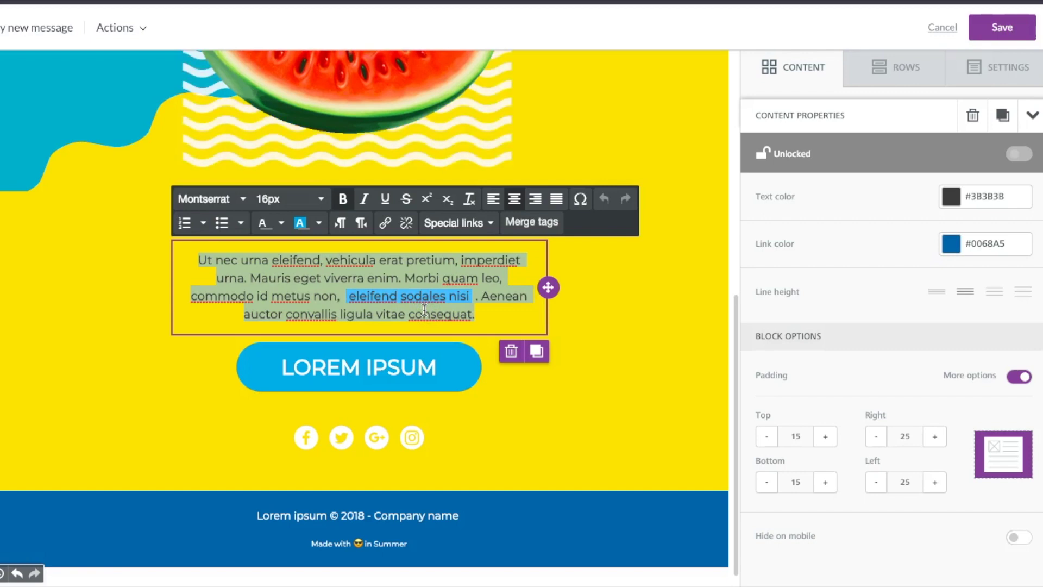
pyautogui.write('This is the last week to get 10% off')
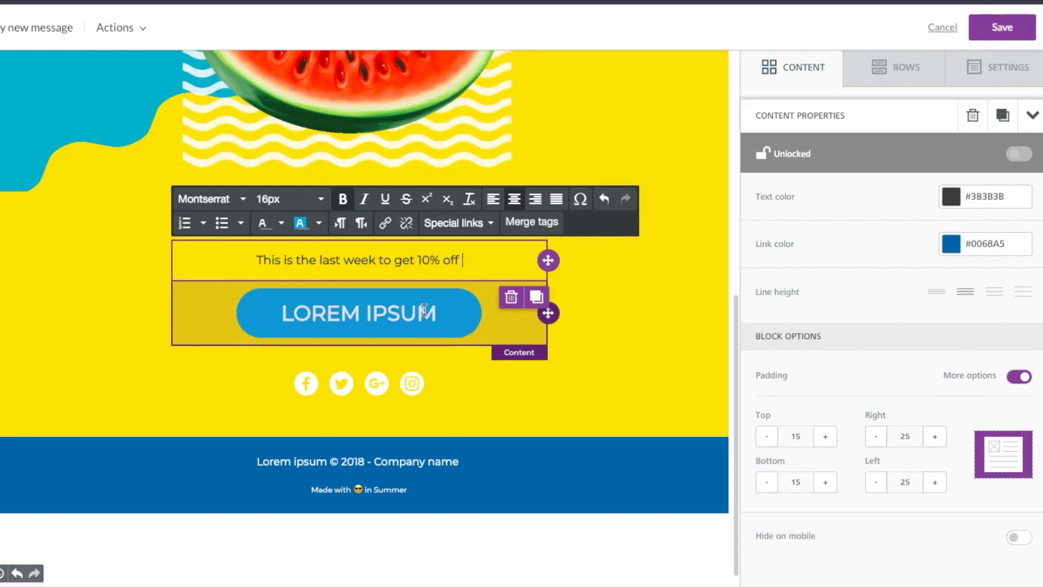
pyautogui.write('e product line! Act now :)')
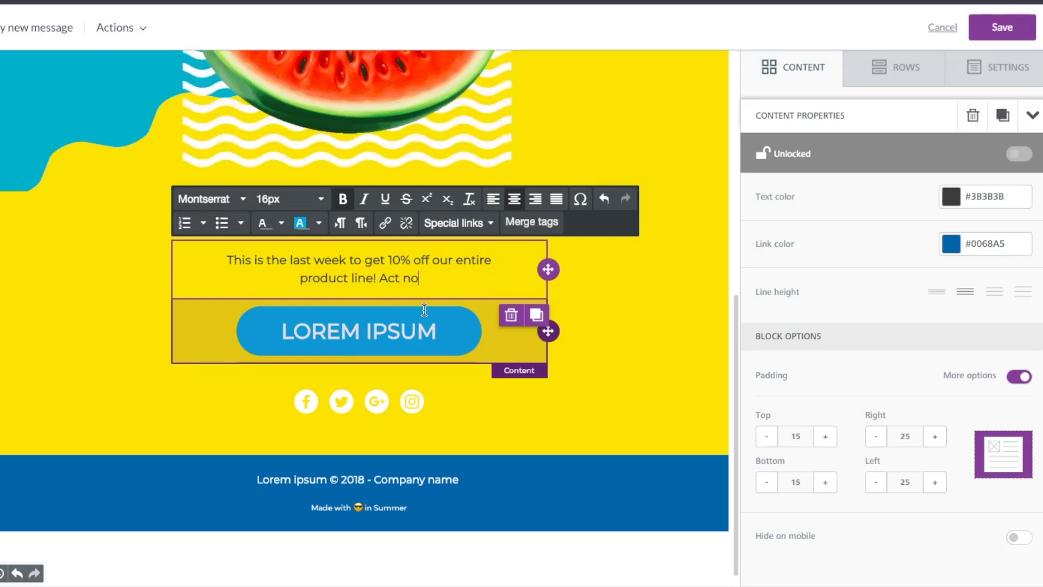
pyautogui.click(370, 321)
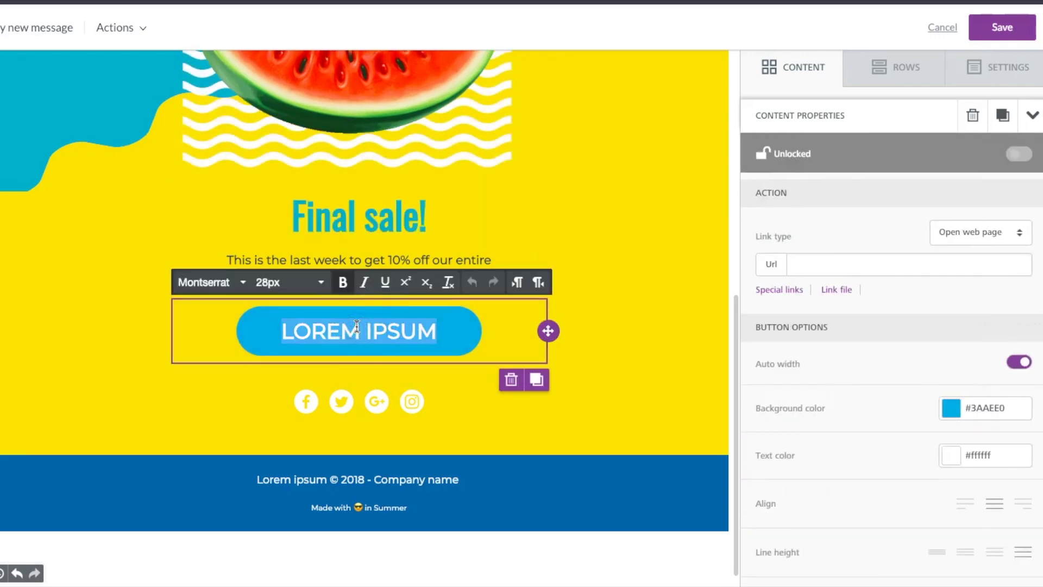
# Change the LOREM IPSUM button label to 'Let me see!' and deselect it.
pyautogui.write('Let me see!')
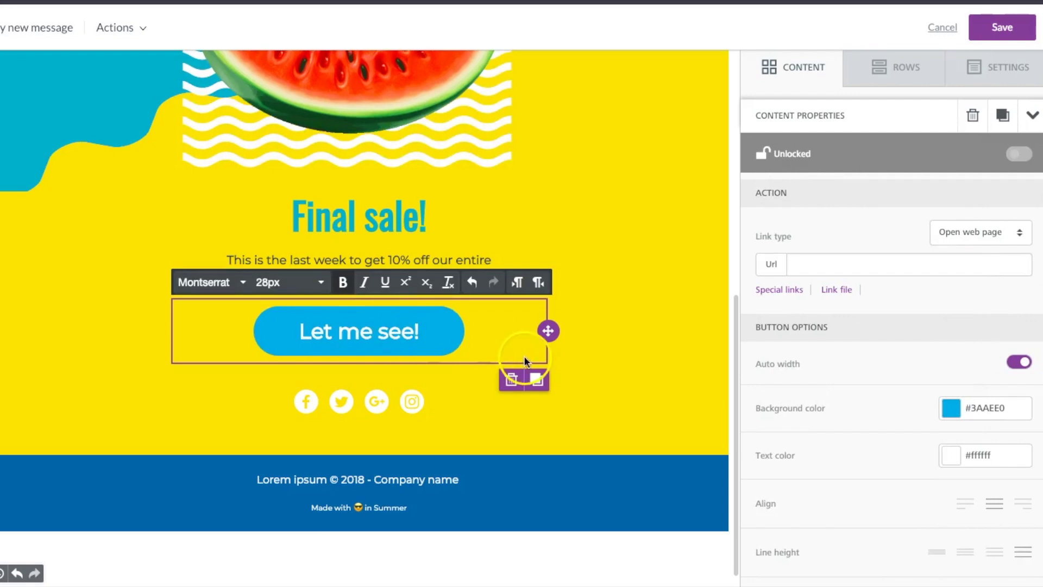
pyautogui.click(636, 239)
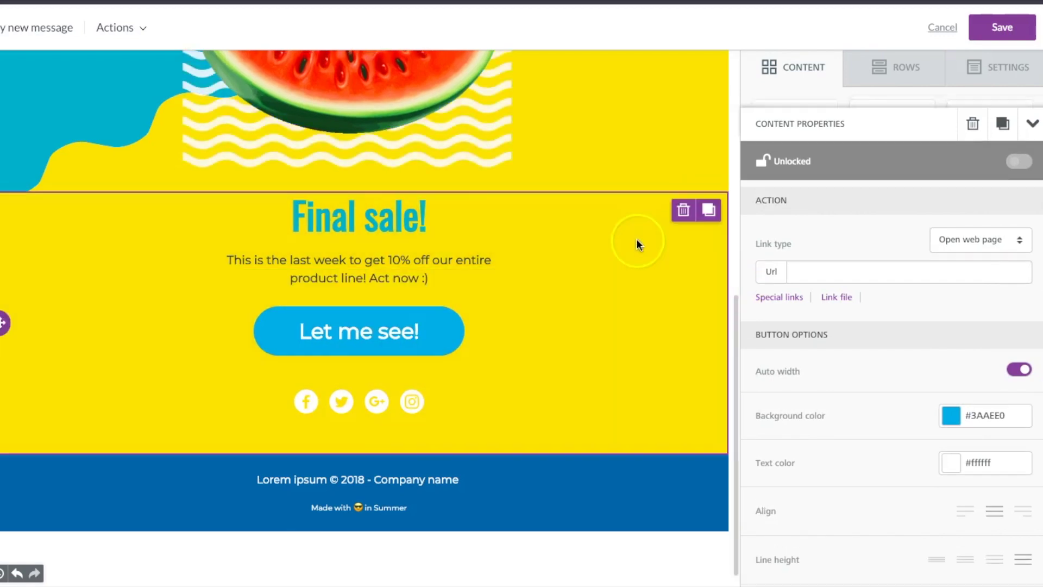
# Edit the footer copyright line so it reads '© 2018 - BEE Editor'.
pyautogui.doubleClick(418, 481)
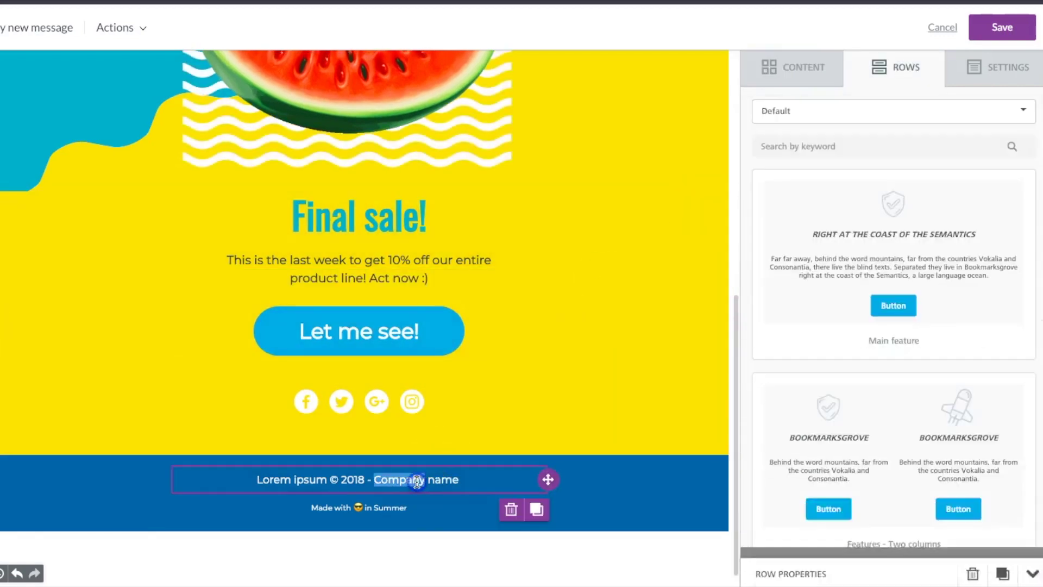
pyautogui.tripleClick(417, 481)
pyautogui.click(304, 479)
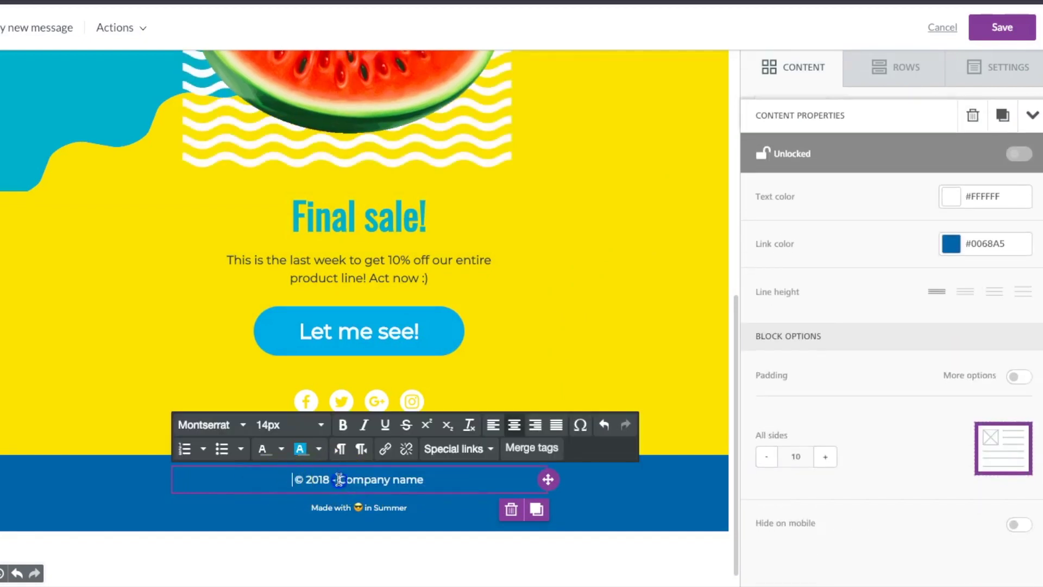
pyautogui.moveTo(339, 479); pyautogui.dragTo(432, 479)
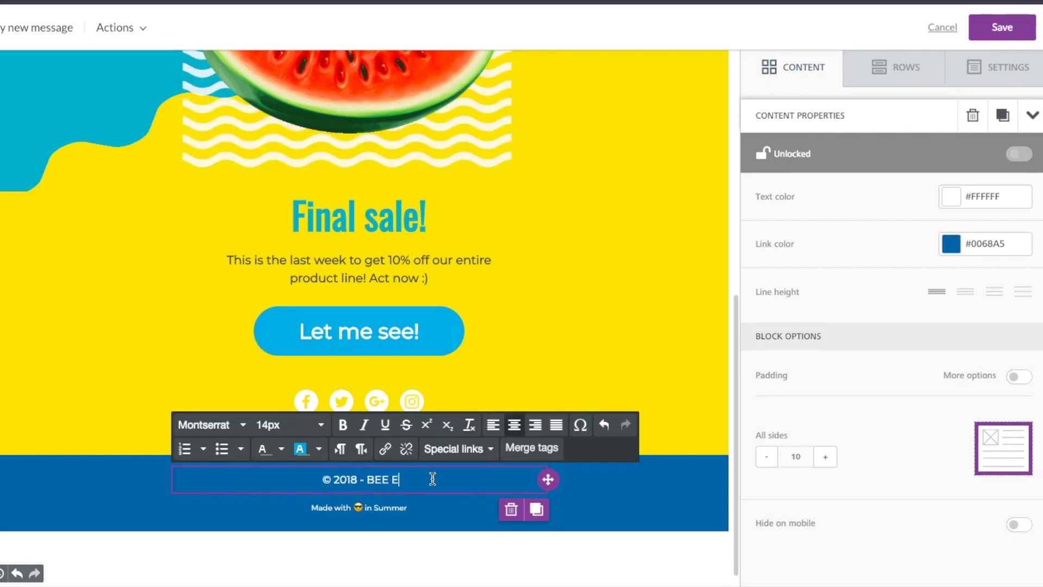
pyautogui.click(579, 384)
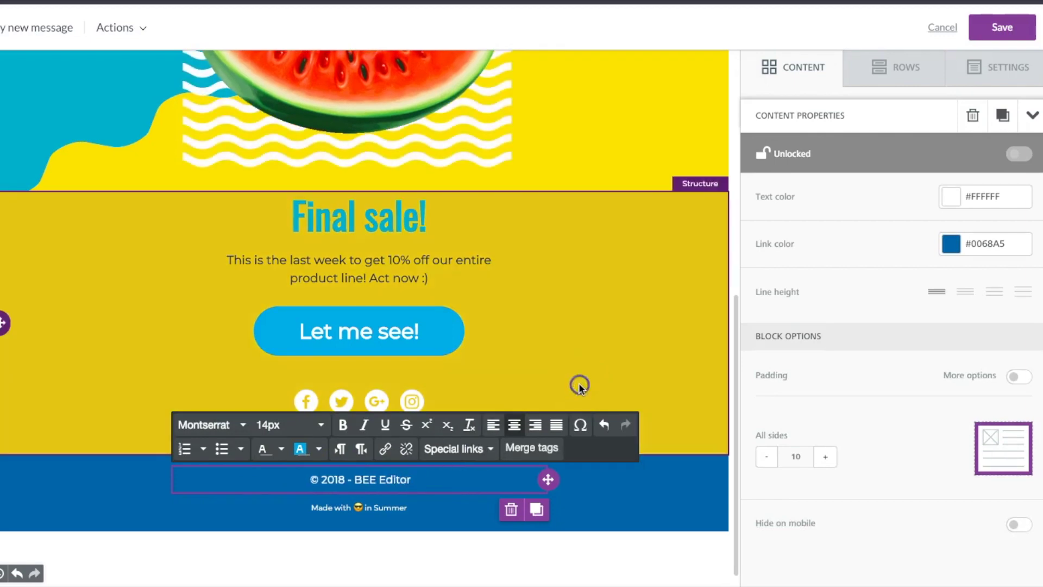
# Review the email, then select the 'Let me see!' button to show its Content Properties.
pyautogui.scroll(10, 431, 315)
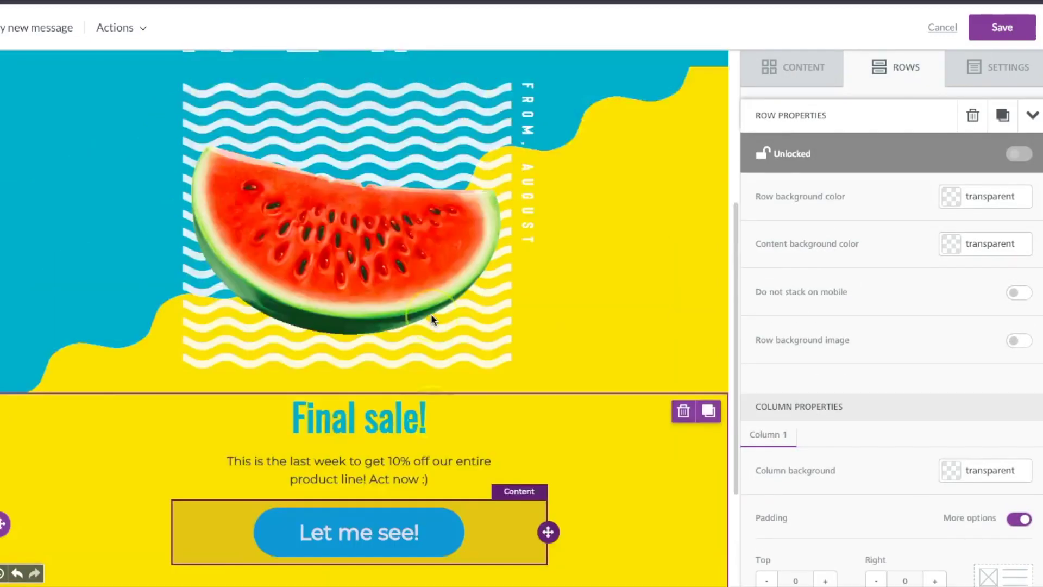
pyautogui.scroll(-8, 431, 314)
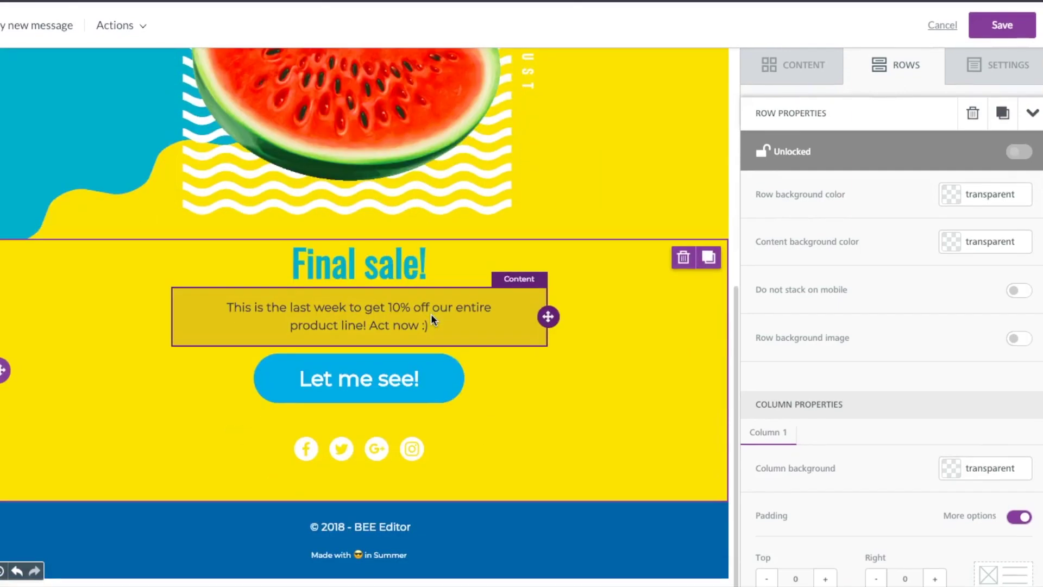
pyautogui.scroll(8, 443, 326)
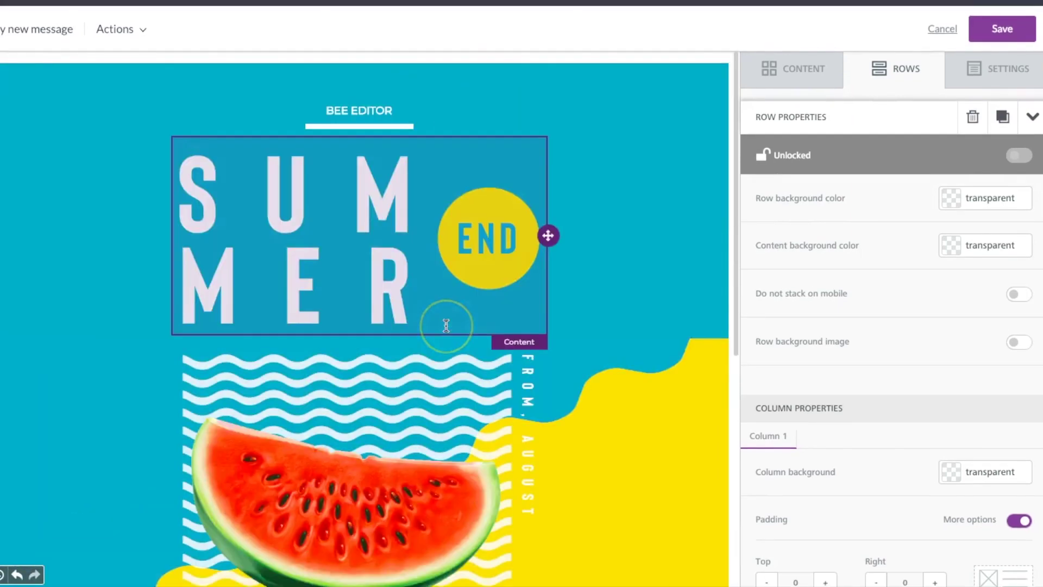
pyautogui.scroll(-7, 446, 325)
pyautogui.scroll(-1, 446, 325)
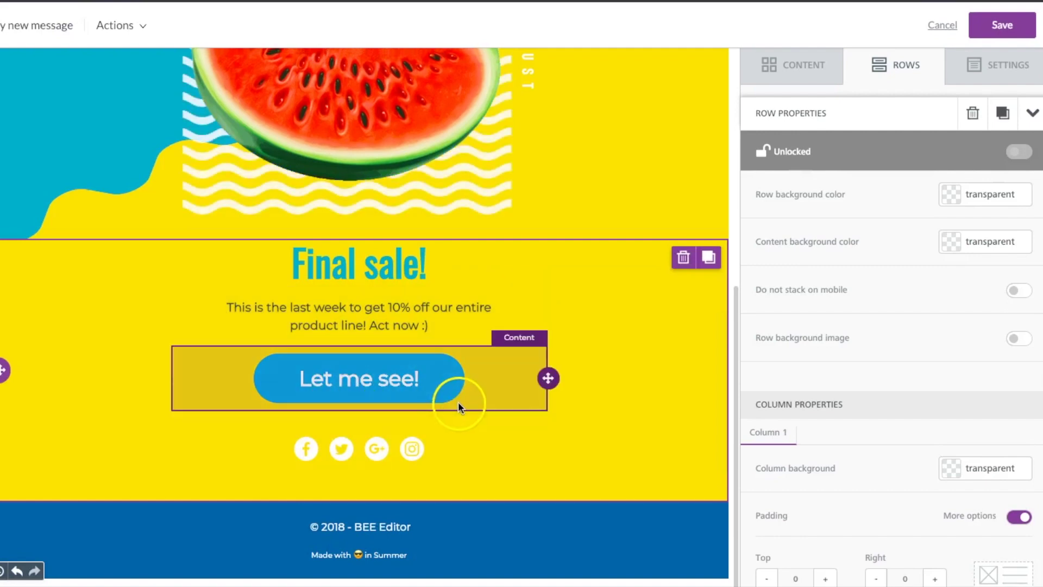
pyautogui.scroll(-2, 244, 369)
pyautogui.scroll(9, 243, 365)
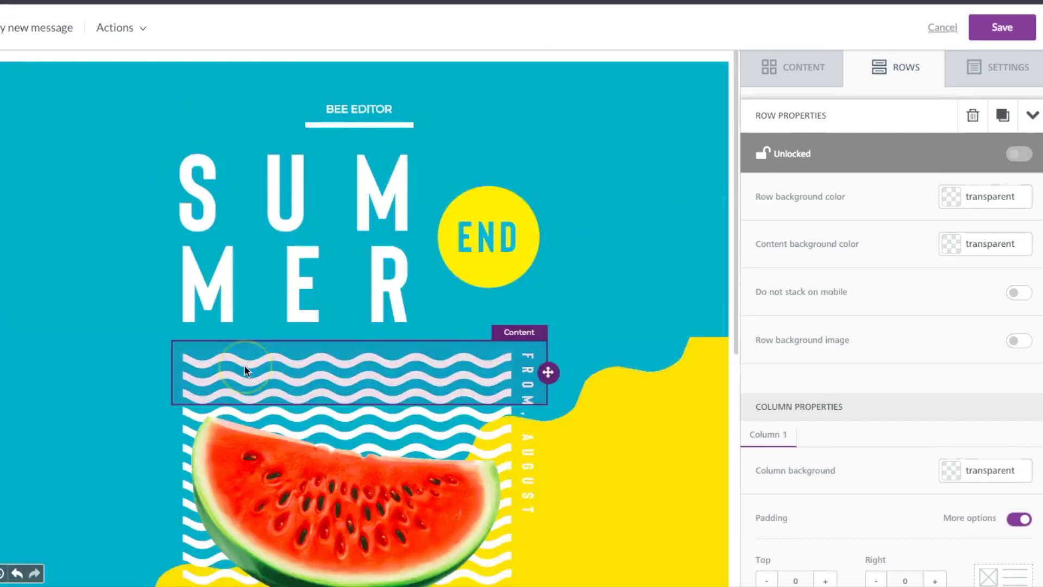
pyautogui.scroll(-6, 243, 364)
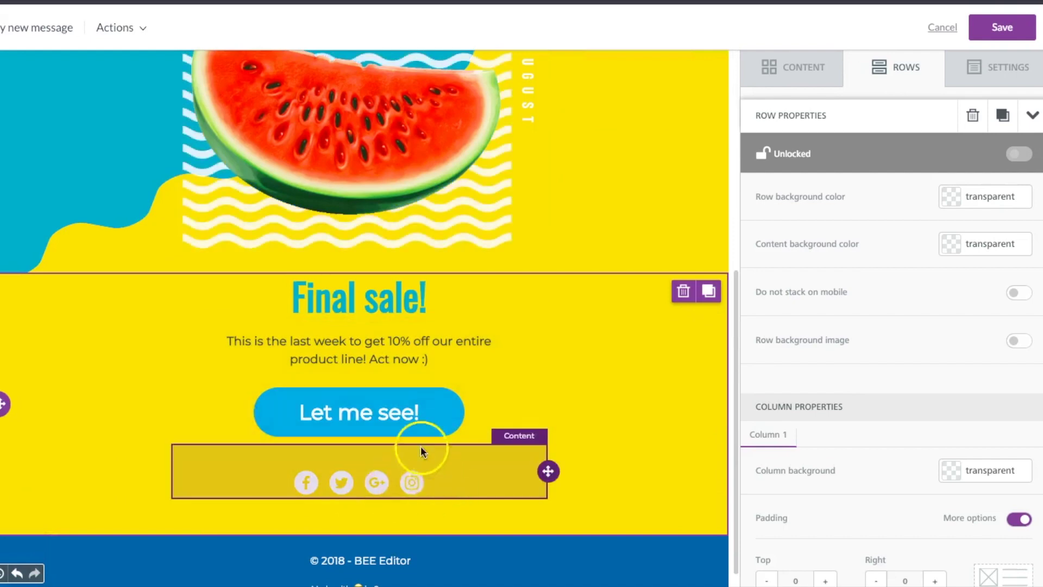
pyautogui.click(464, 421)
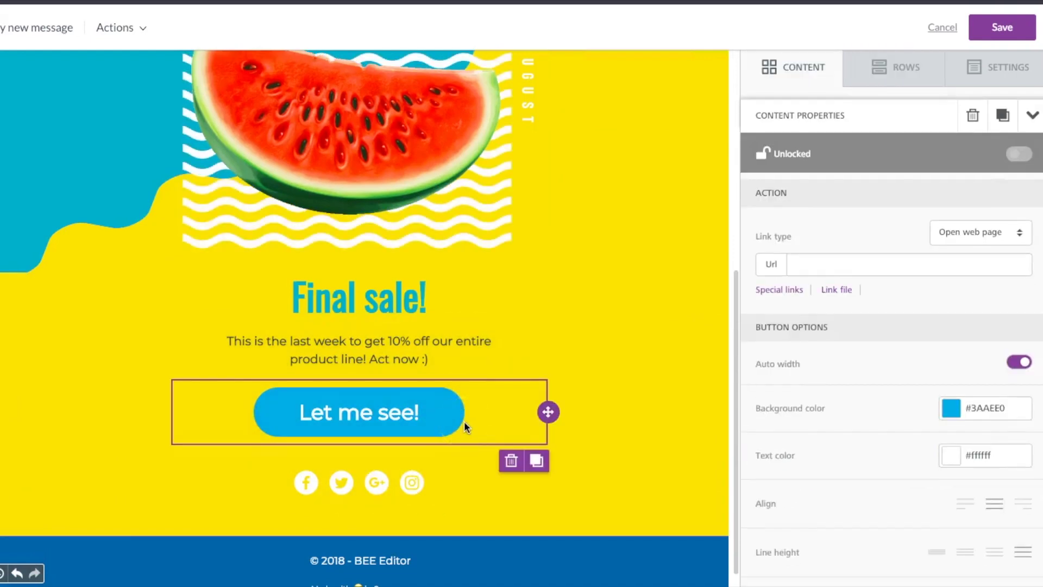
# Set the 'Let me see!' button's border radius to 0 for square corners.
pyautogui.scroll(-5, 941, 382)
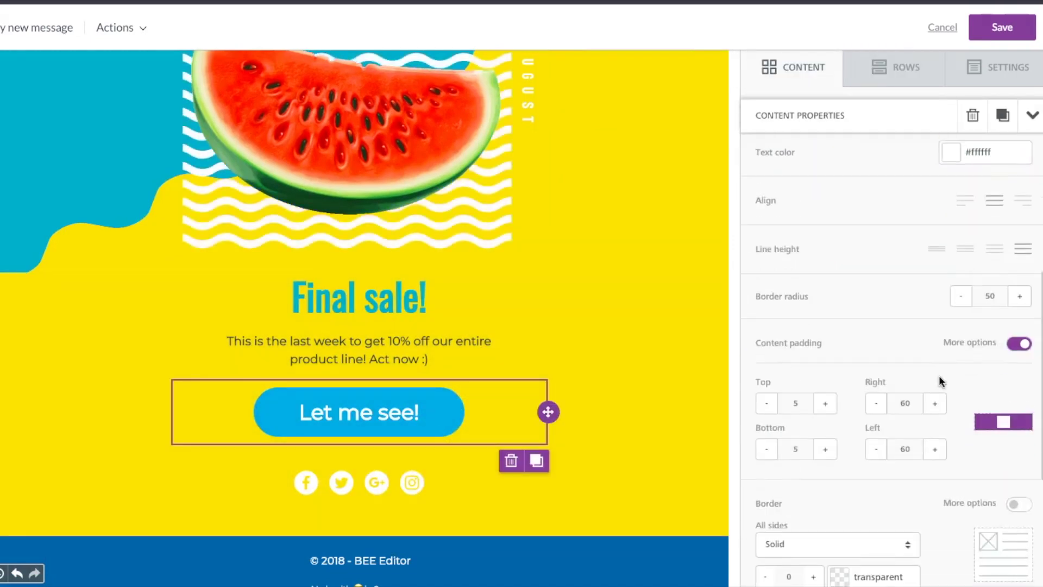
pyautogui.click(962, 298)
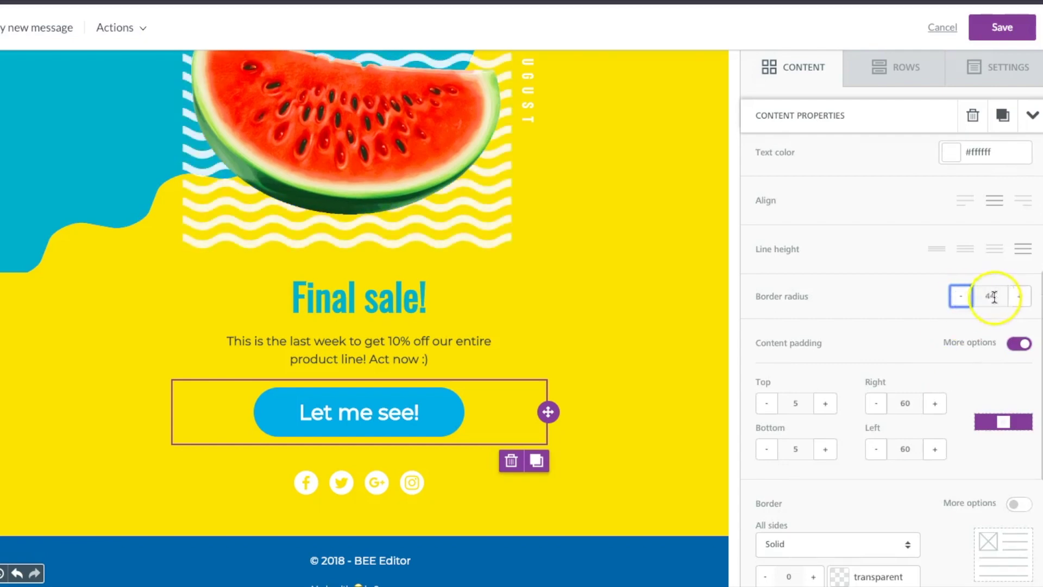
pyautogui.click(1020, 297)
pyautogui.click(1020, 297)
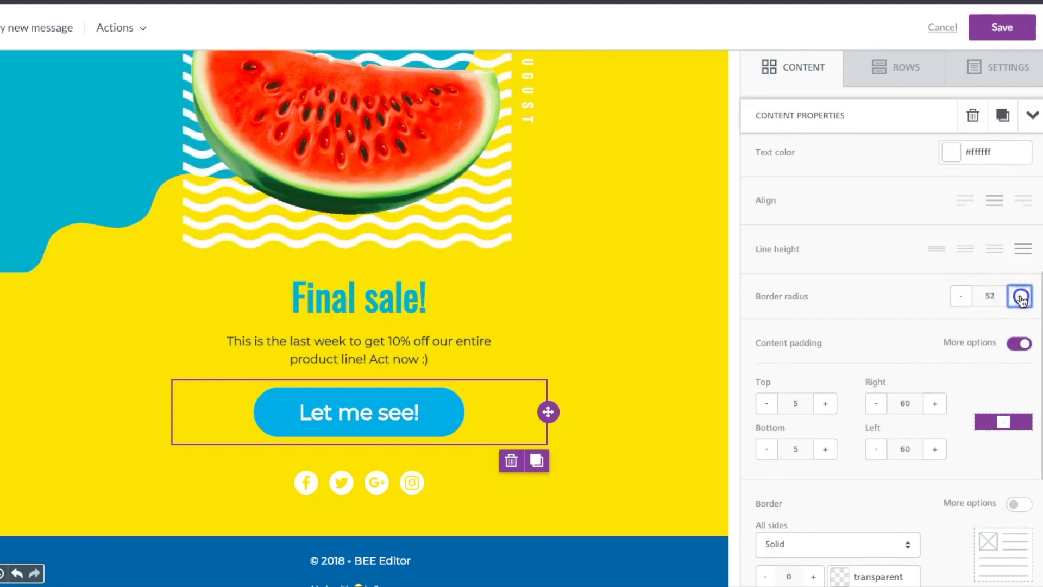
pyautogui.click(992, 293)
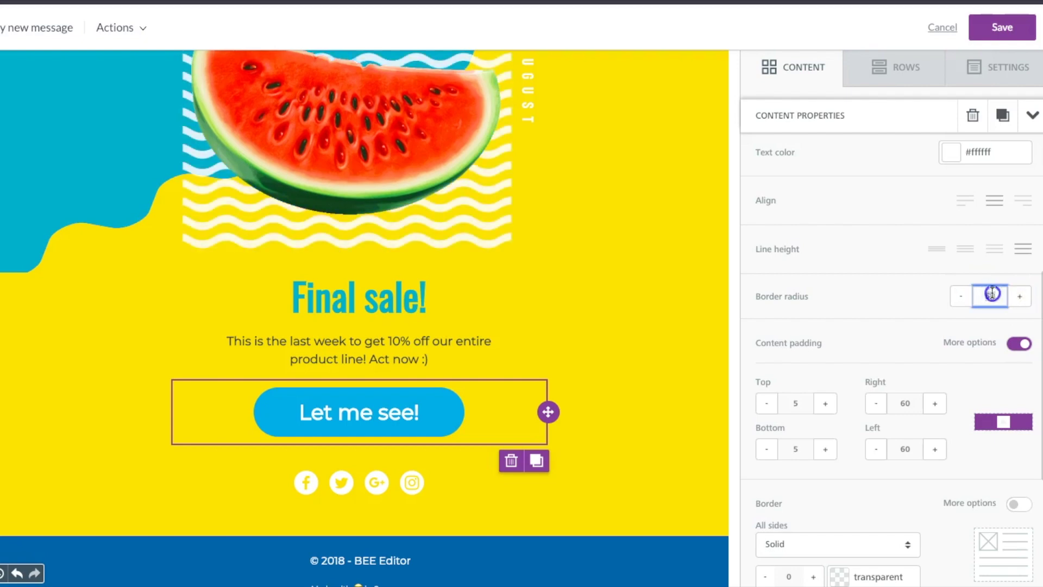
pyautogui.doubleClick(992, 294)
pyautogui.click(922, 322)
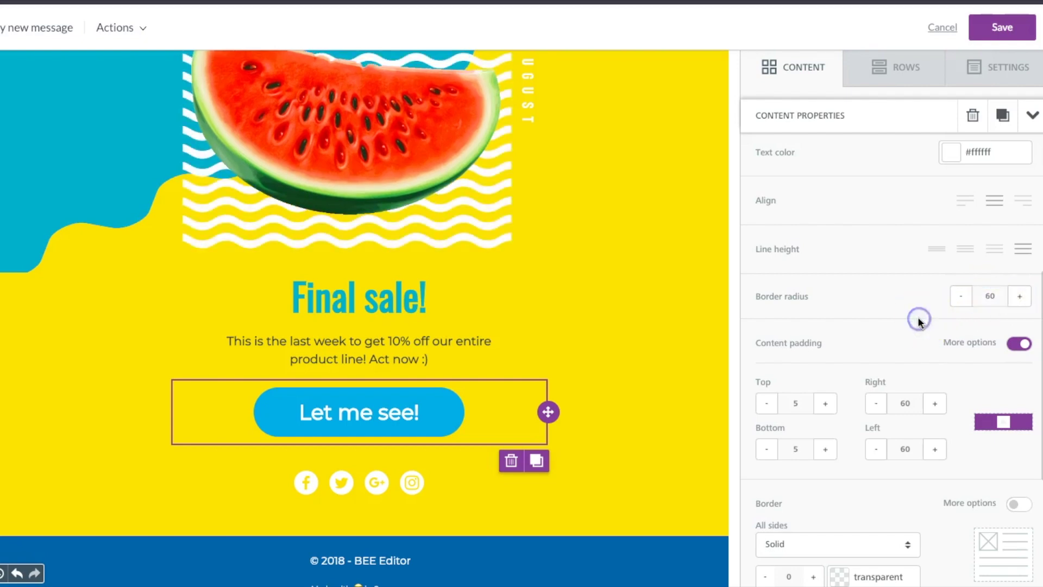
pyautogui.doubleClick(990, 296)
pyautogui.write('10')
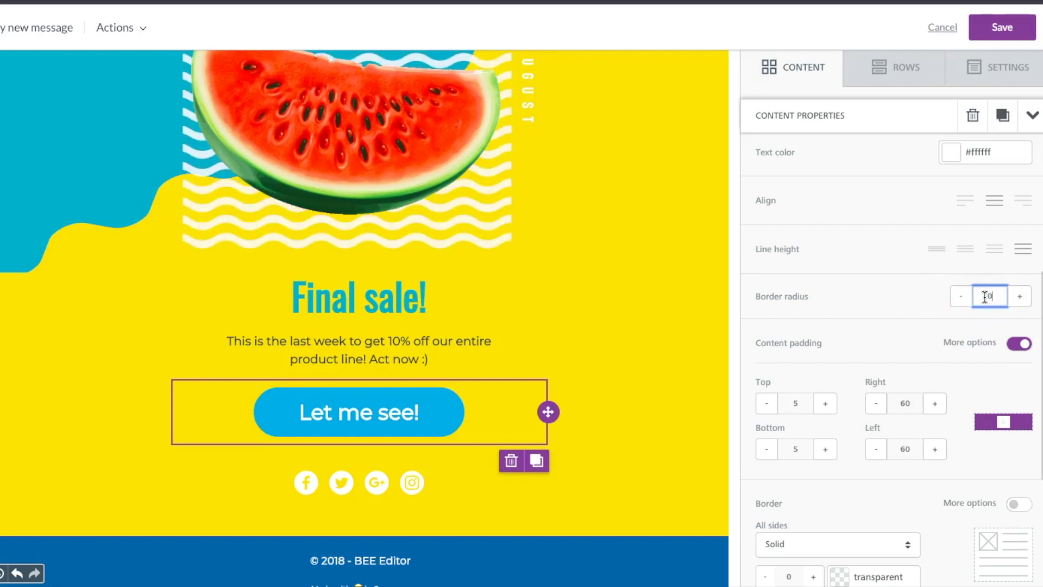
pyautogui.click(945, 312)
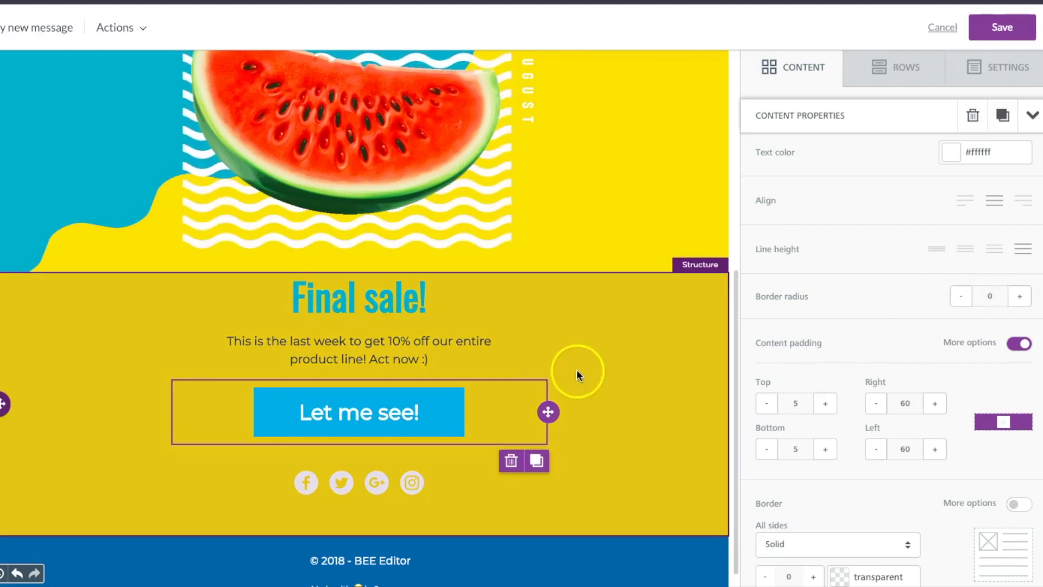
pyautogui.scroll(-1, 577, 372)
# Switch the social icons block to the plain flat white icon collection.
pyautogui.click(453, 457)
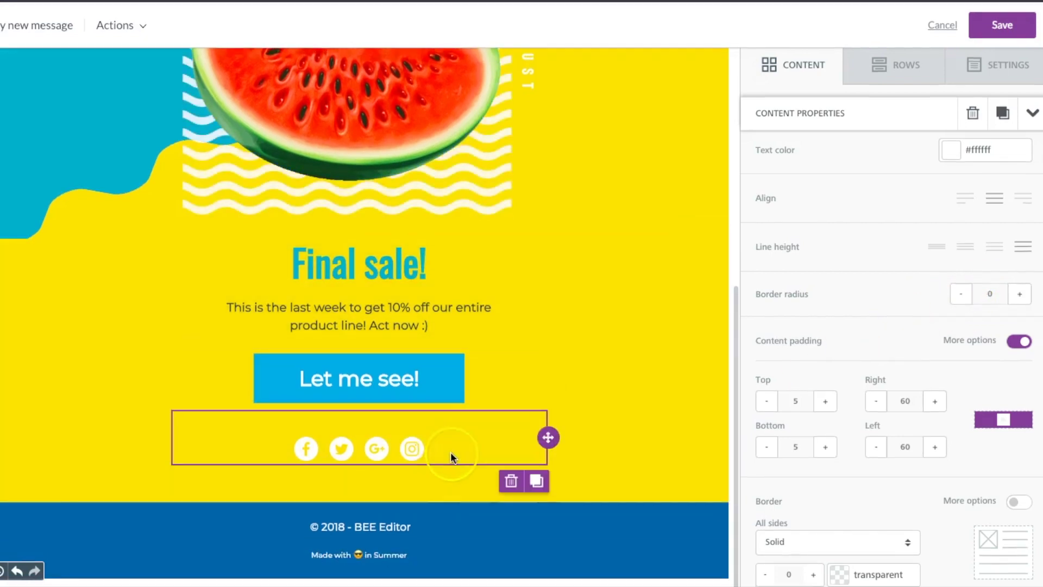
pyautogui.click(806, 362)
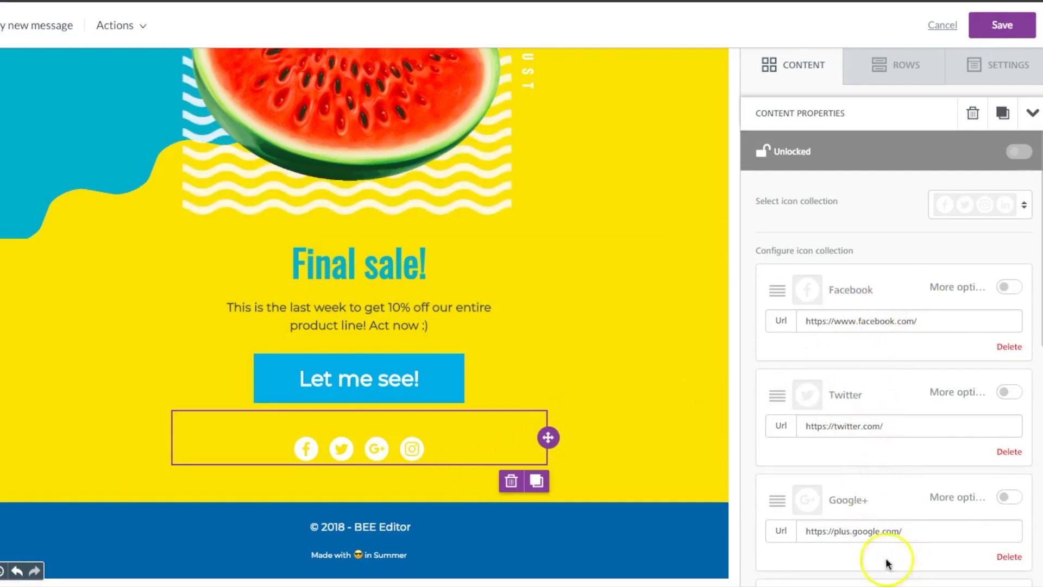
pyautogui.click(1023, 213)
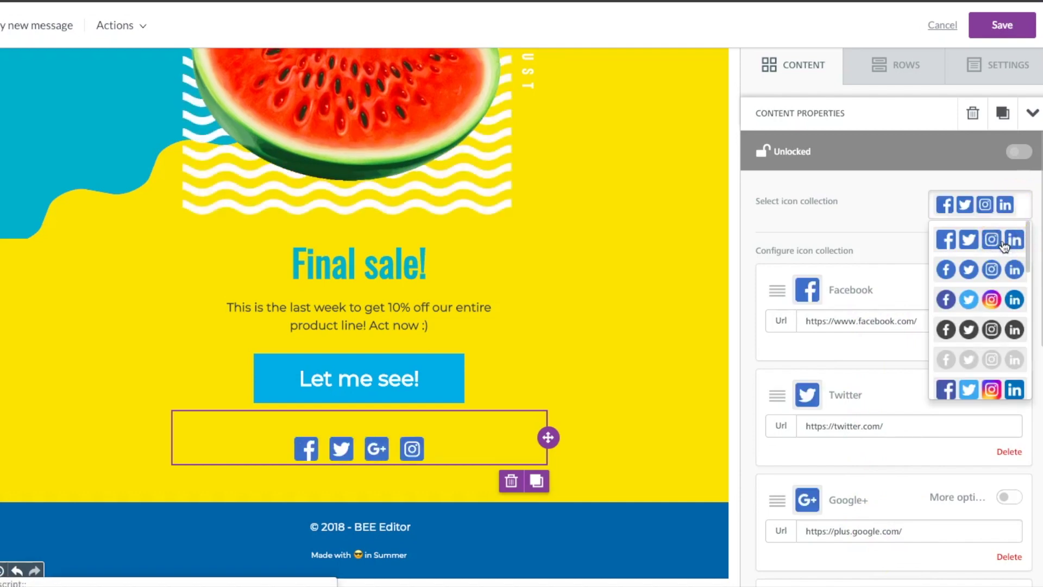
pyautogui.scroll(-3, 983, 340)
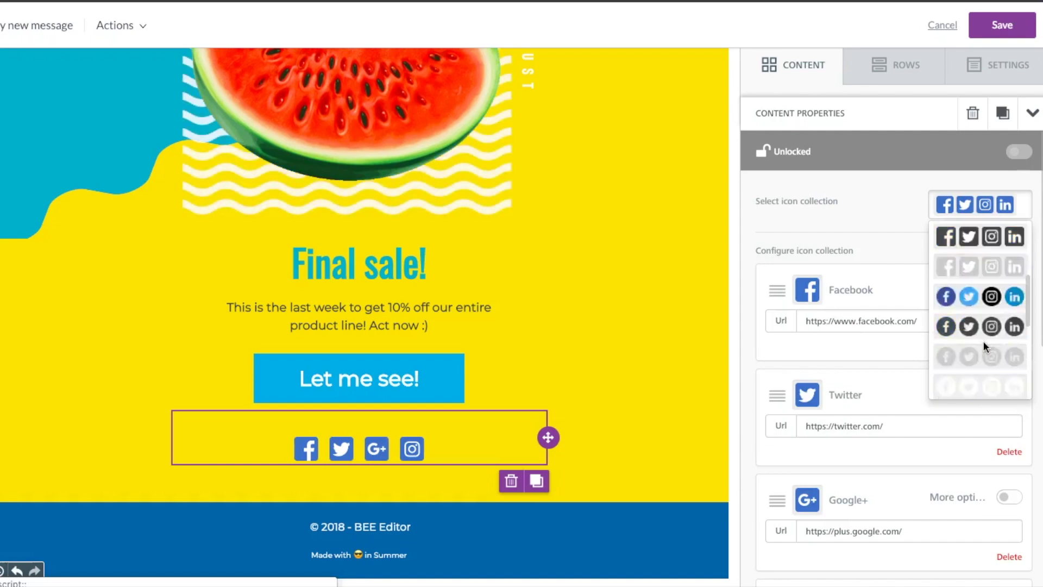
pyautogui.scroll(-2, 984, 341)
pyautogui.click(978, 376)
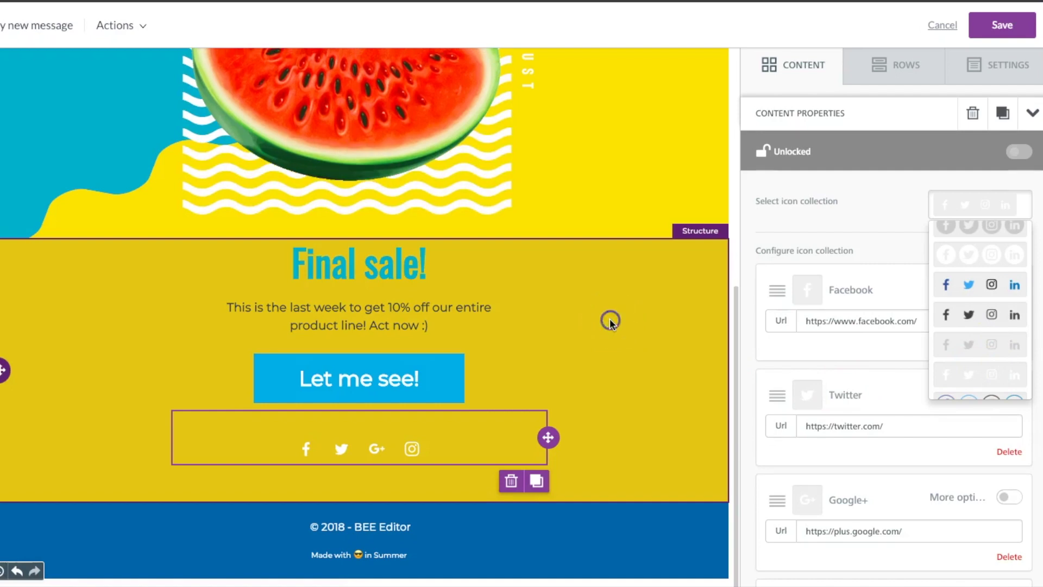
pyautogui.click(610, 320)
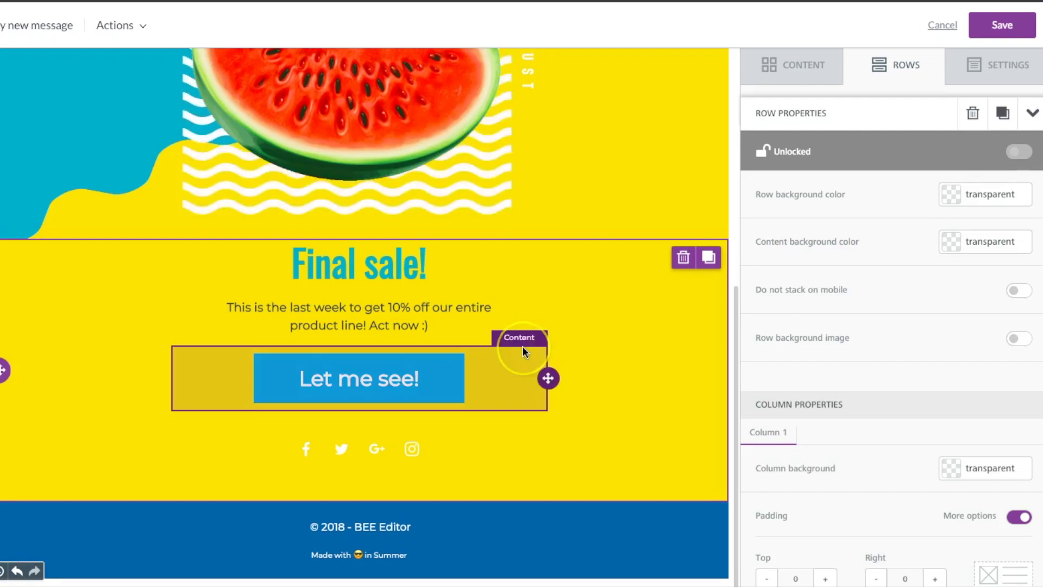
# Change the 'Final sale!' heading font from Oswald to Helvetica, keeping 50px.
pyautogui.scroll(2, 522, 348)
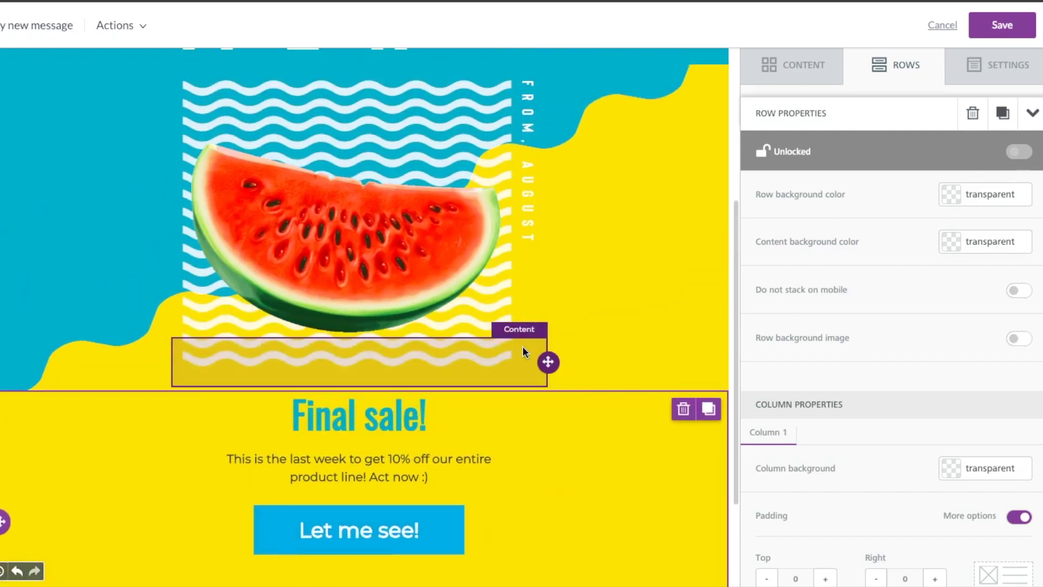
pyautogui.click(471, 449)
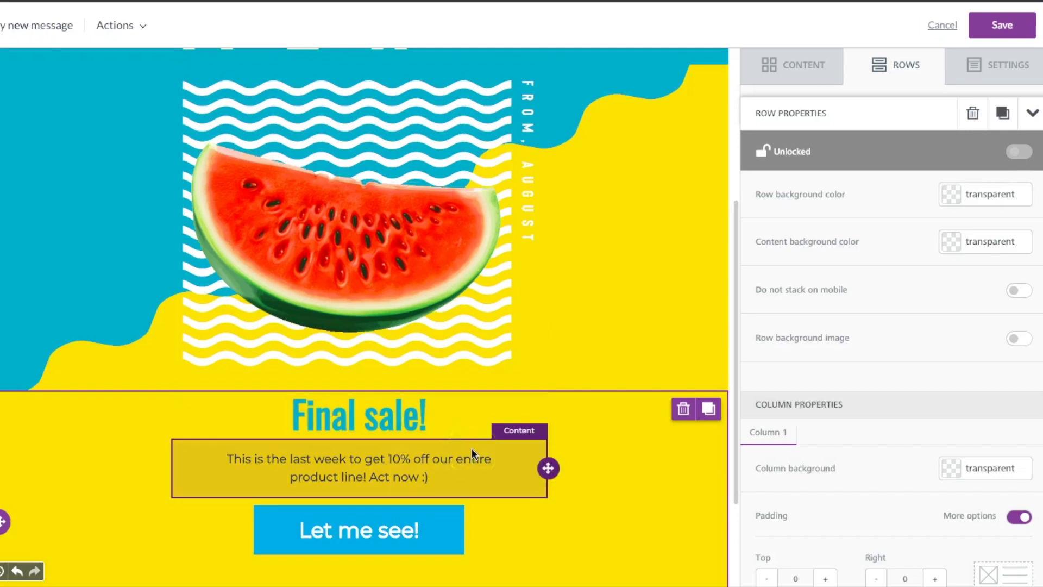
pyautogui.click(397, 423)
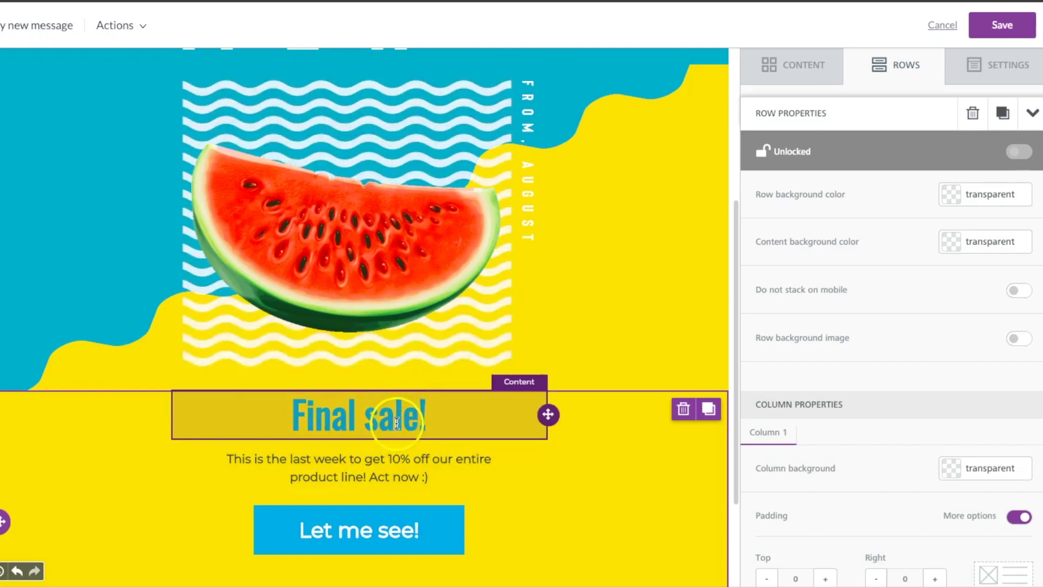
pyautogui.tripleClick(396, 423)
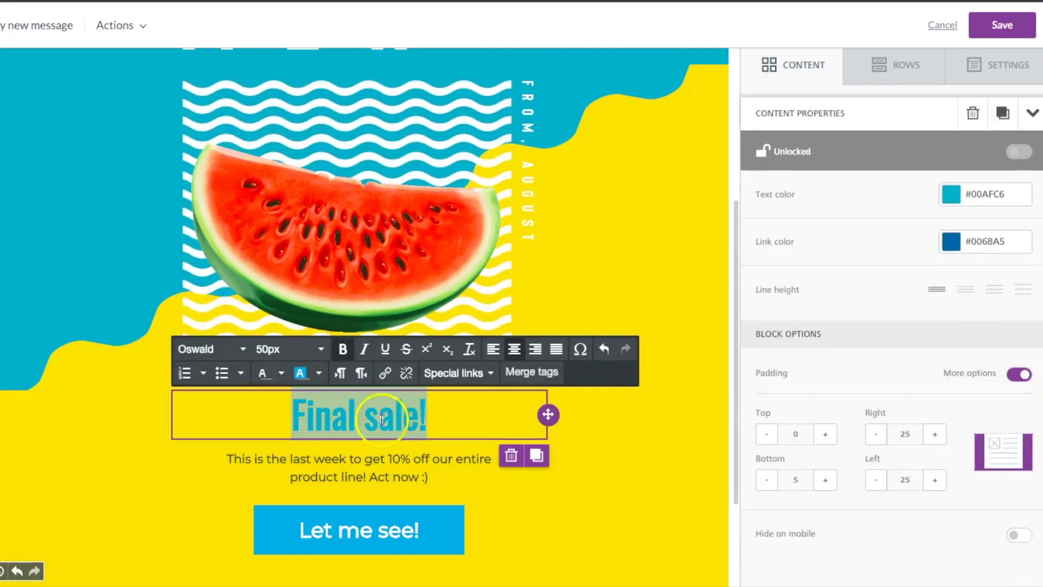
pyautogui.click(234, 350)
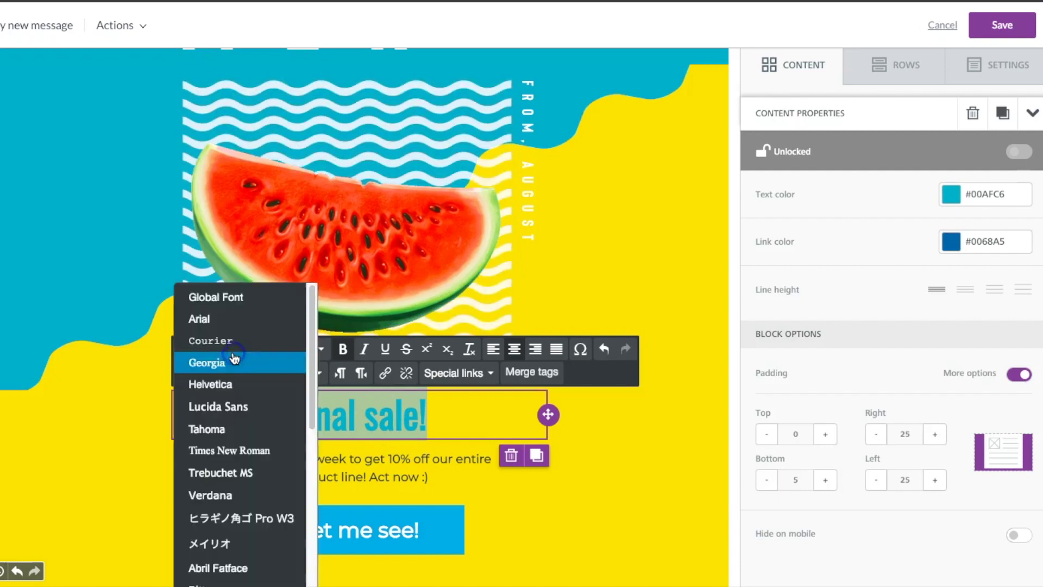
pyautogui.click(224, 385)
pyautogui.click(337, 485)
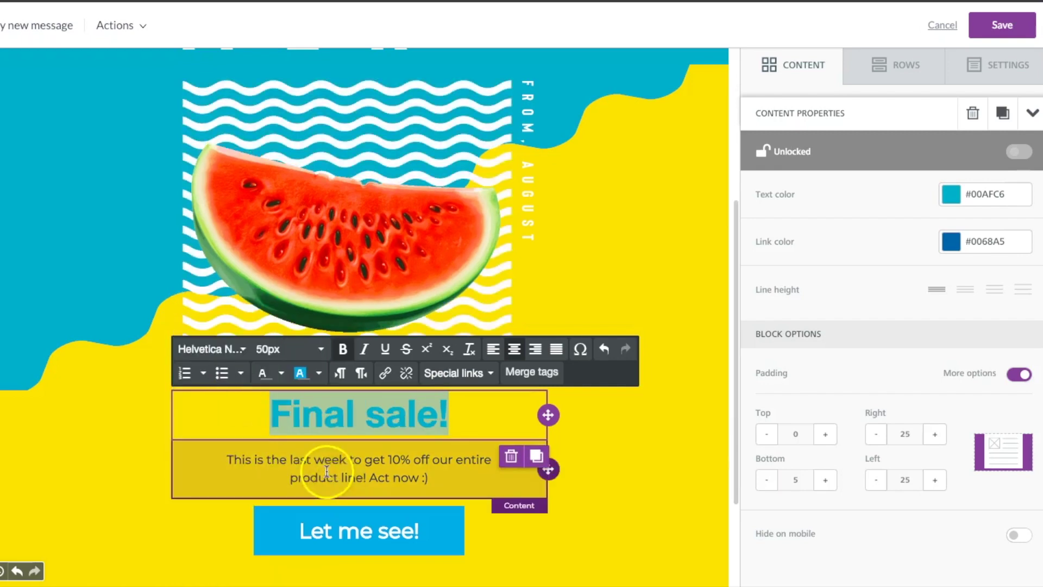
pyautogui.doubleClick(327, 474)
# Make the 10%-off paragraph white 18px Helvetica, joining 'entire product' onto one line.
pyautogui.keyDown('shift'); pyautogui.click(428, 477); pyautogui.keyUp('shift')
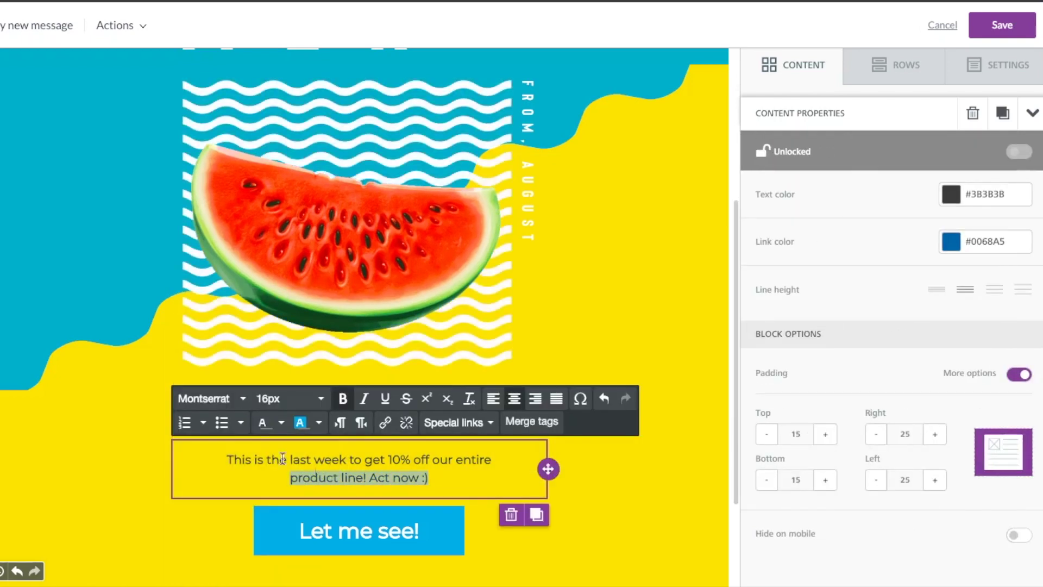
pyautogui.moveTo(253, 459); pyautogui.dragTo(445, 479)
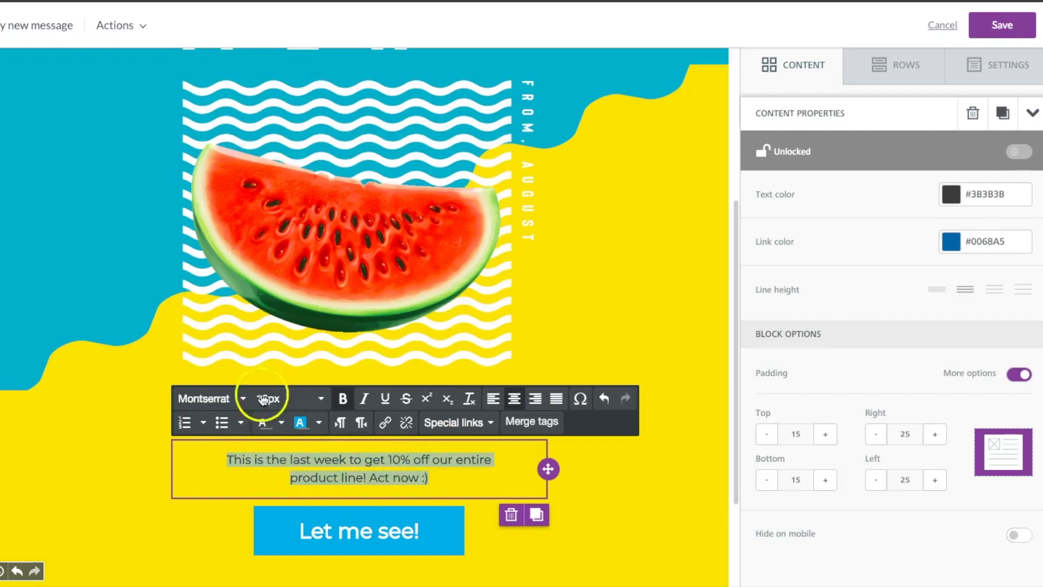
pyautogui.click(235, 403)
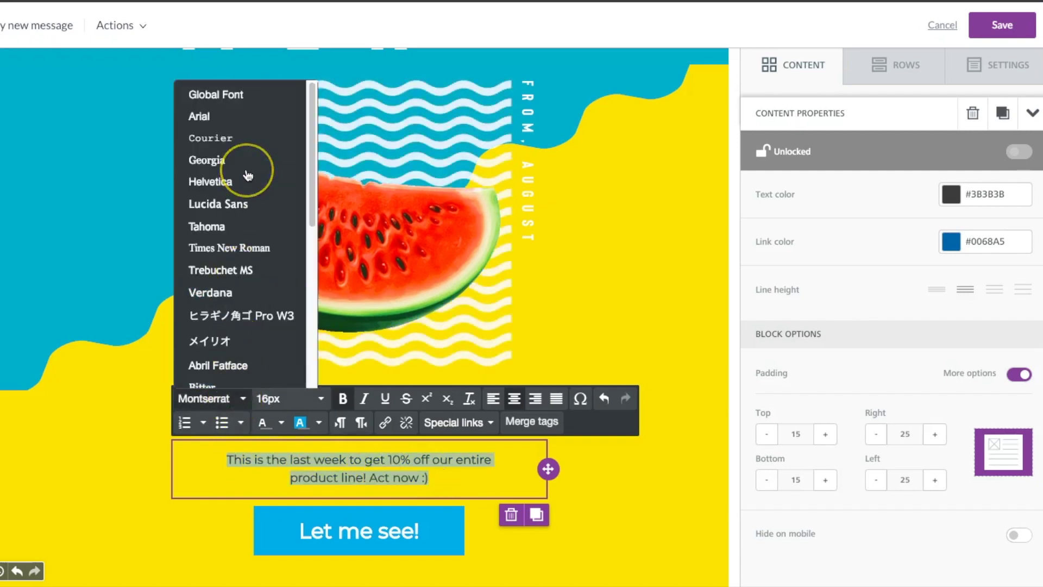
pyautogui.click(227, 140)
pyautogui.click(282, 425)
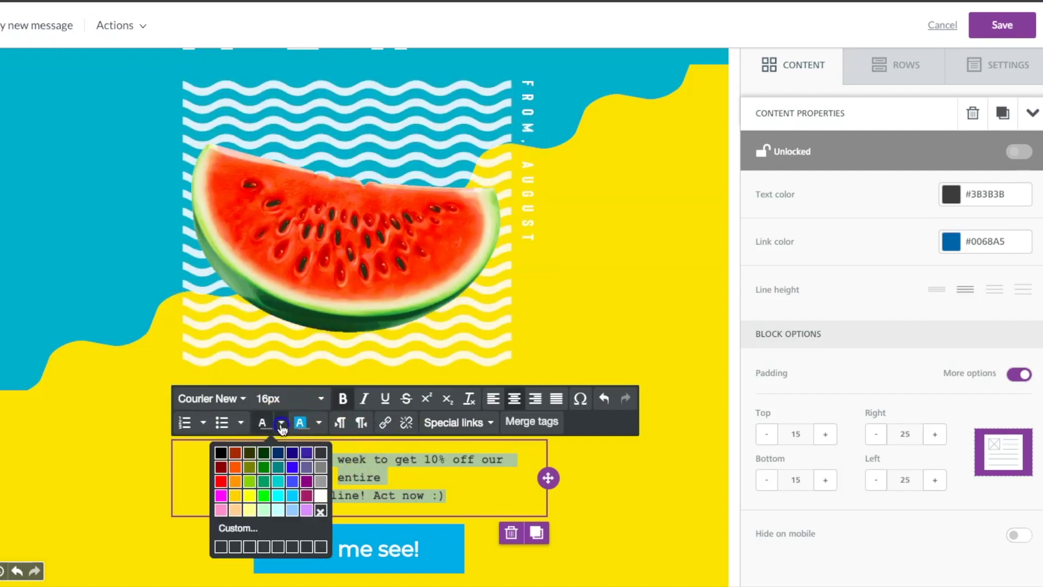
pyautogui.click(321, 496)
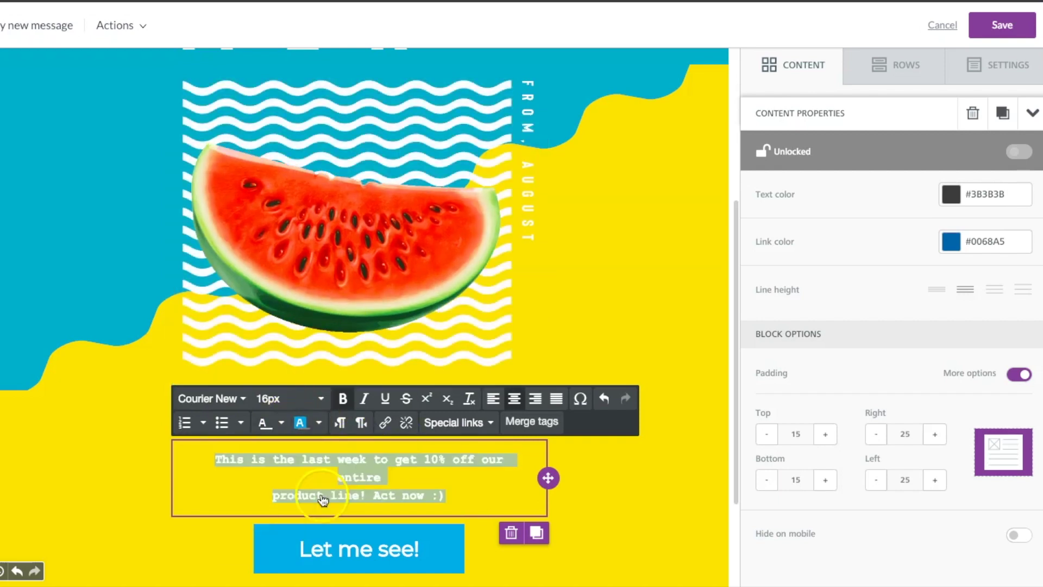
pyautogui.click(275, 495)
pyautogui.press('BackSpace')
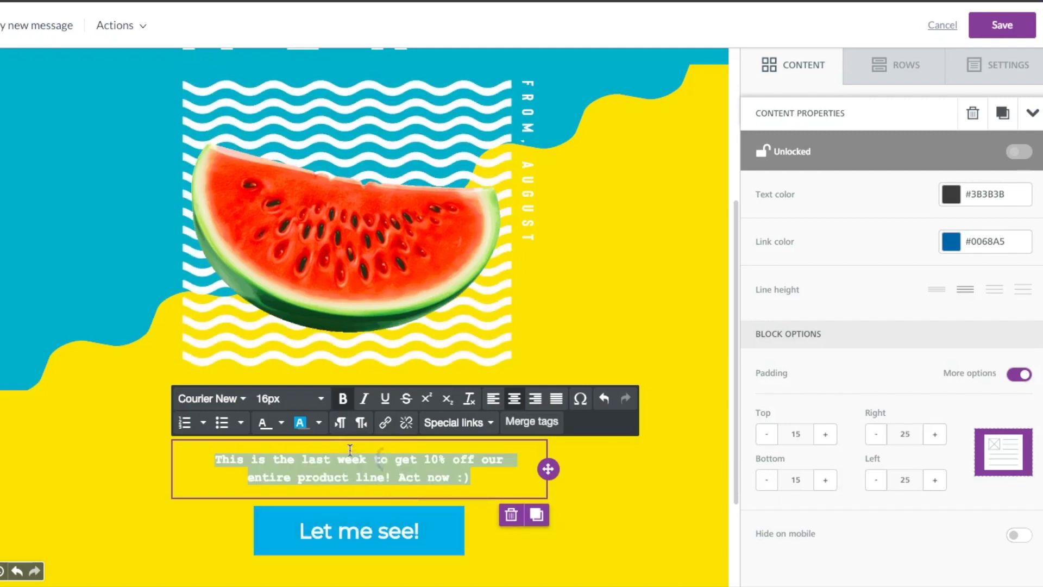
pyautogui.click(243, 400)
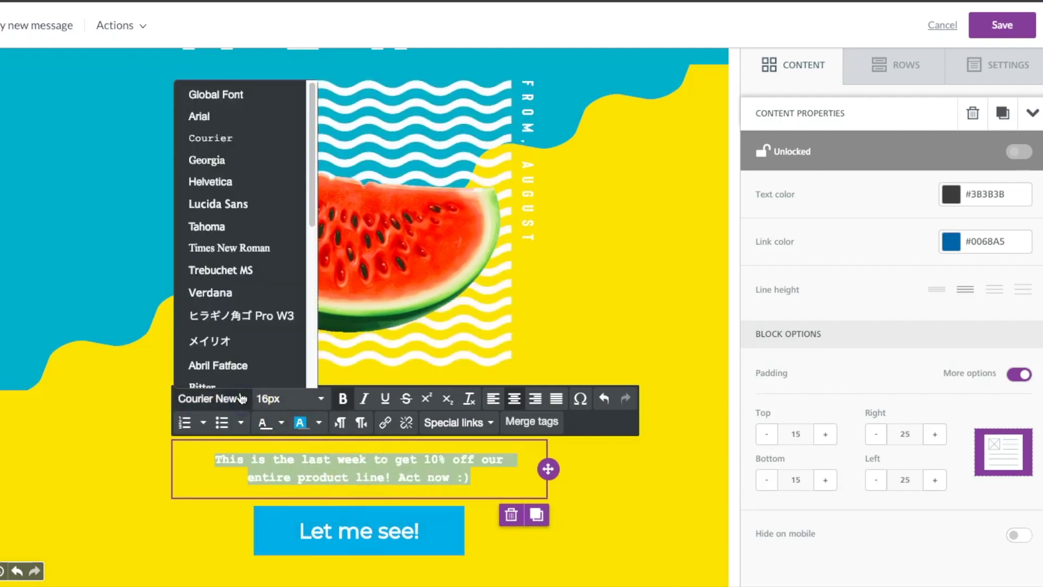
pyautogui.click(243, 294)
pyautogui.click(206, 182)
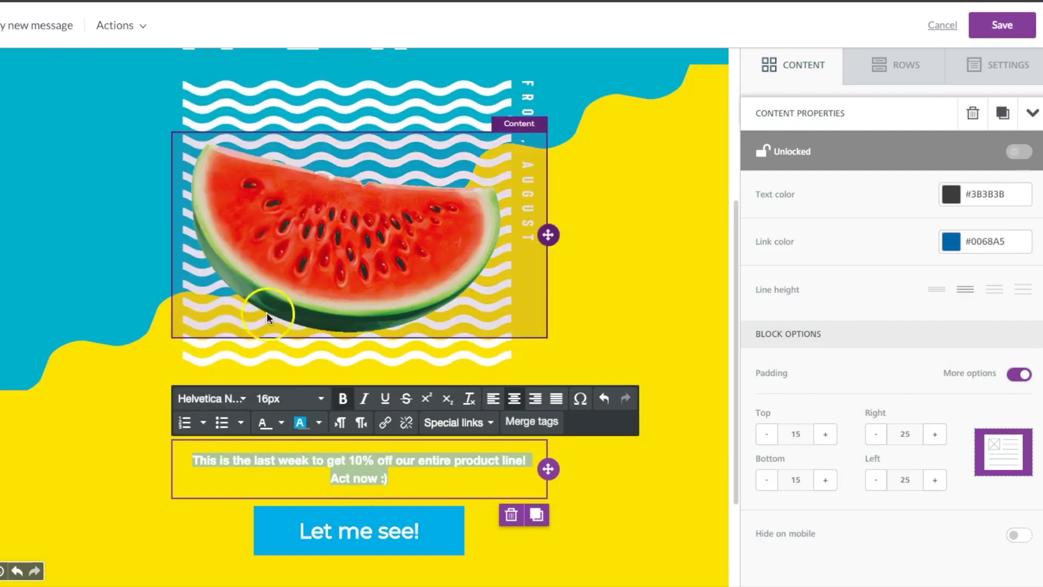
pyautogui.click(276, 399)
pyautogui.click(296, 321)
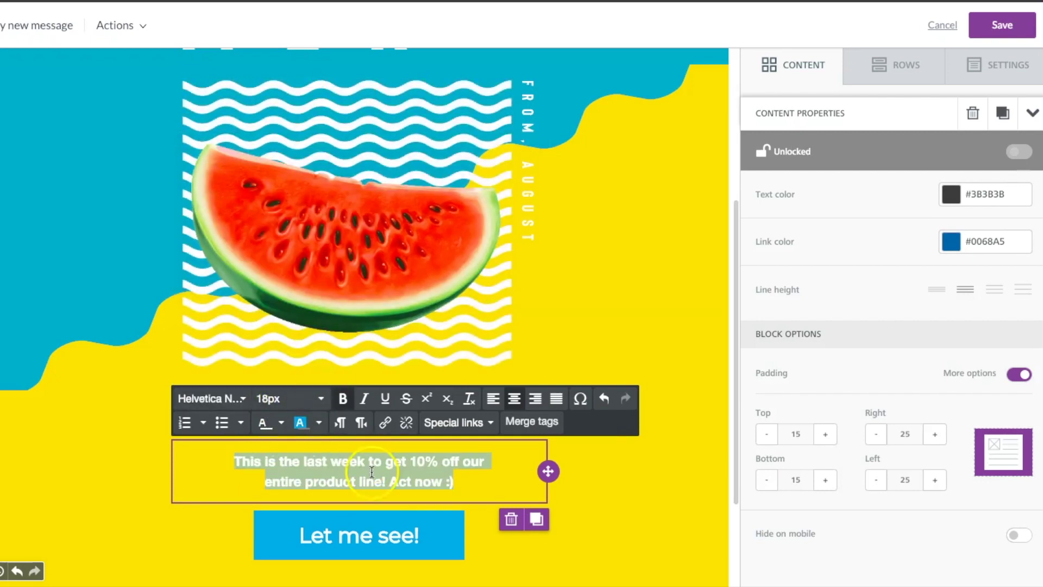
# Set the 'Let me see!' button label font to Helvetica.
pyautogui.click(379, 532)
pyautogui.tripleClick(379, 531)
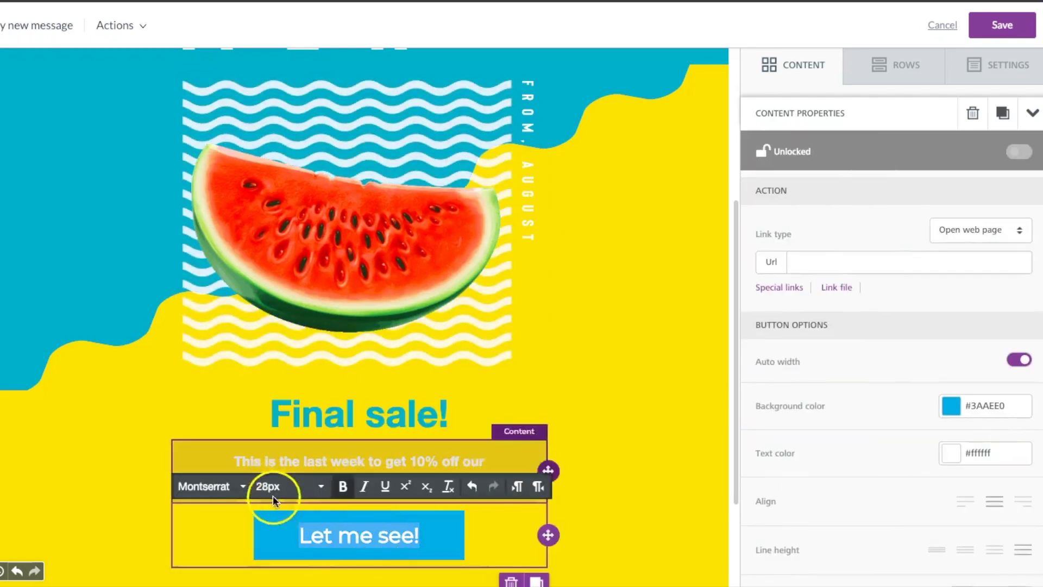
pyautogui.click(223, 486)
pyautogui.click(234, 259)
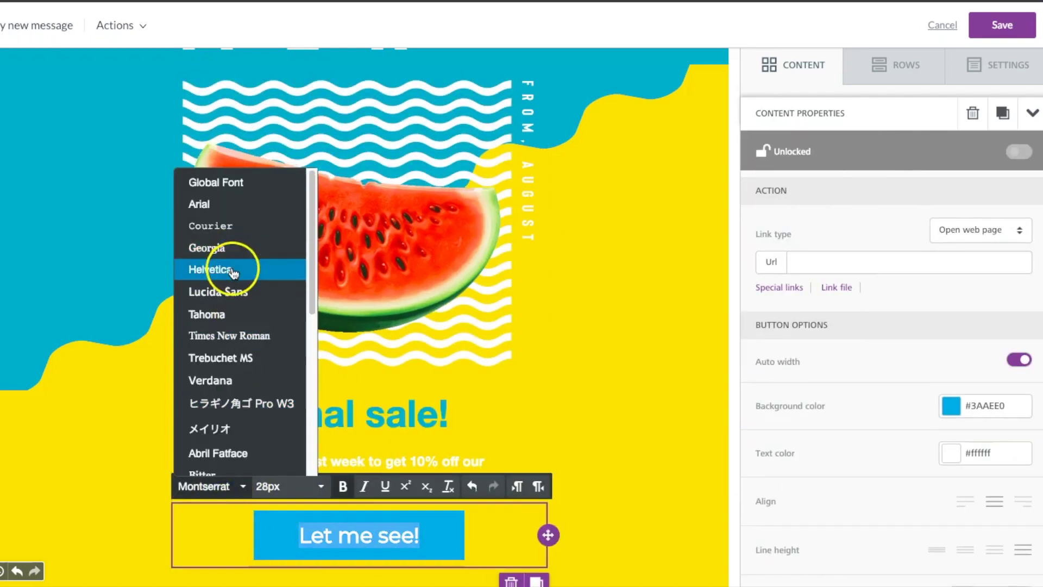
pyautogui.click(234, 270)
pyautogui.click(429, 434)
pyautogui.scroll(-1, 429, 436)
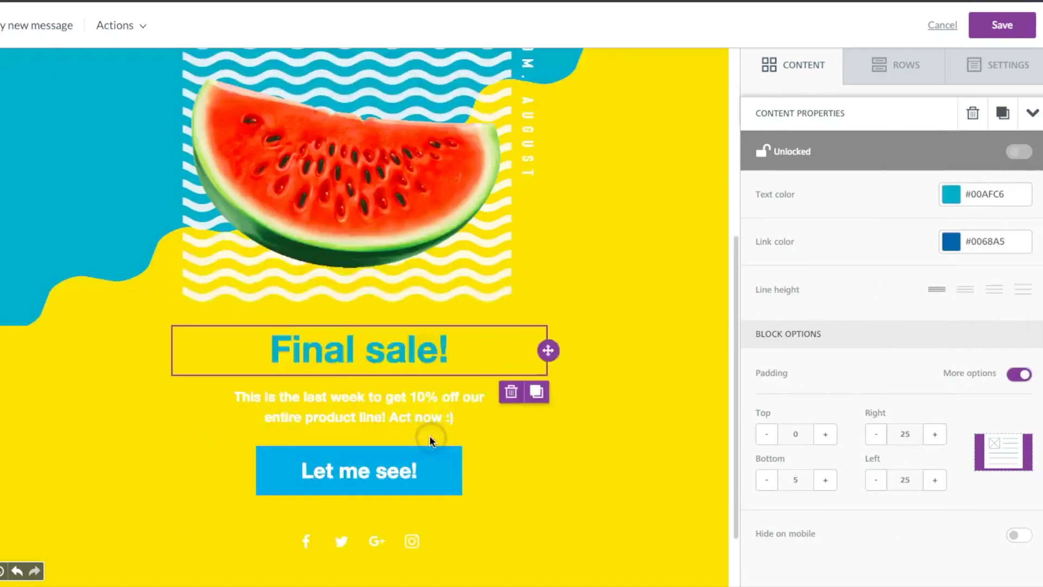
pyautogui.scroll(-2, 430, 435)
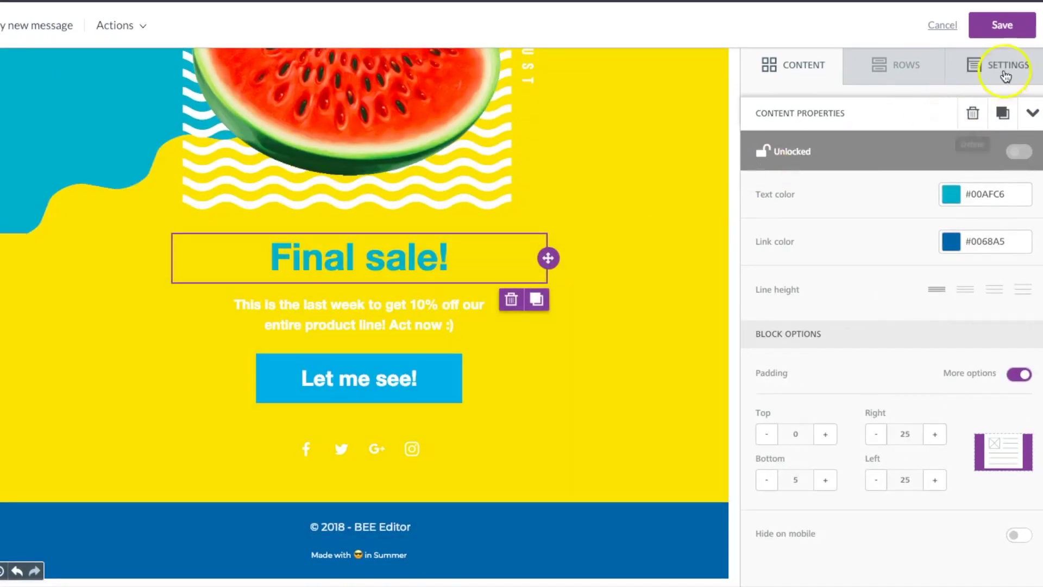
pyautogui.click(1005, 76)
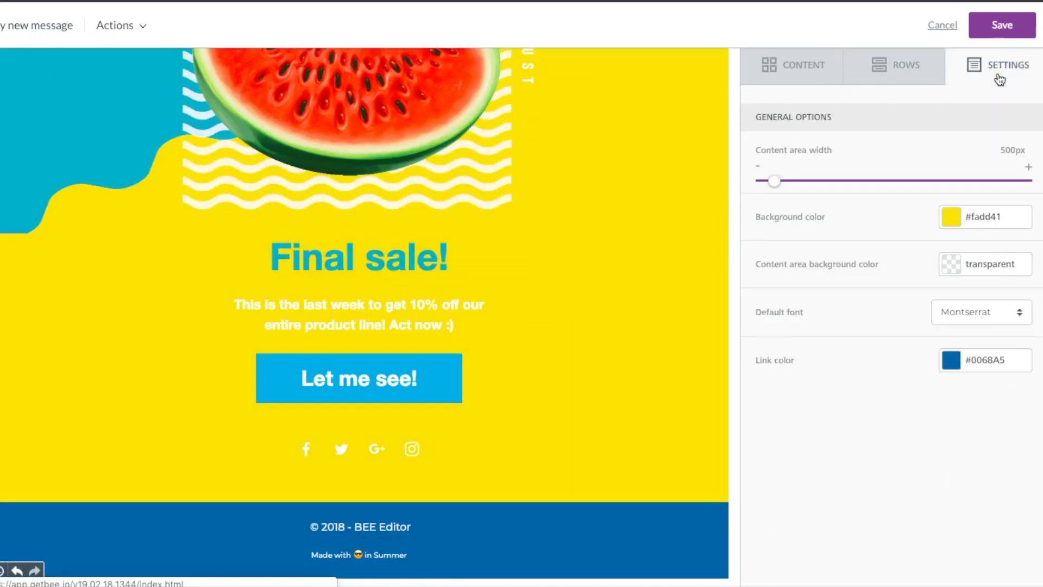
# Change the email's default font from Montserrat to Helvetica in Settings.
pyautogui.click(989, 298)
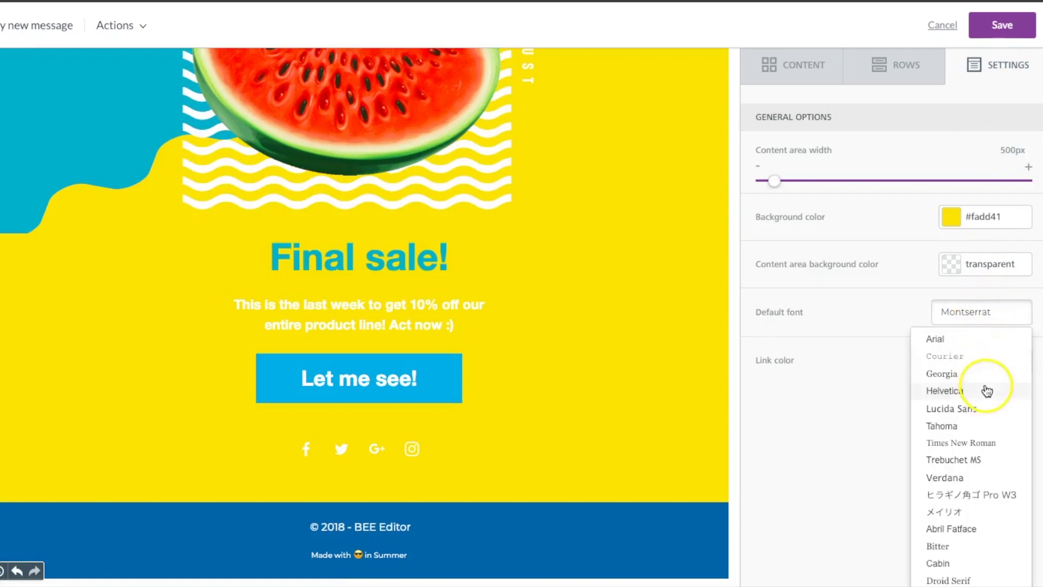
pyautogui.click(987, 391)
pyautogui.click(833, 375)
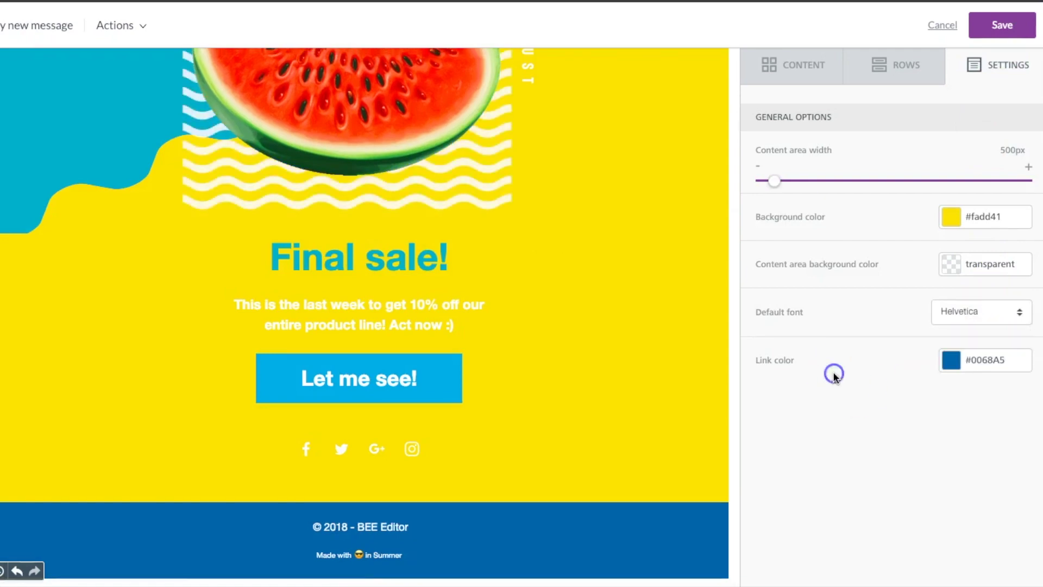
pyautogui.click(879, 389)
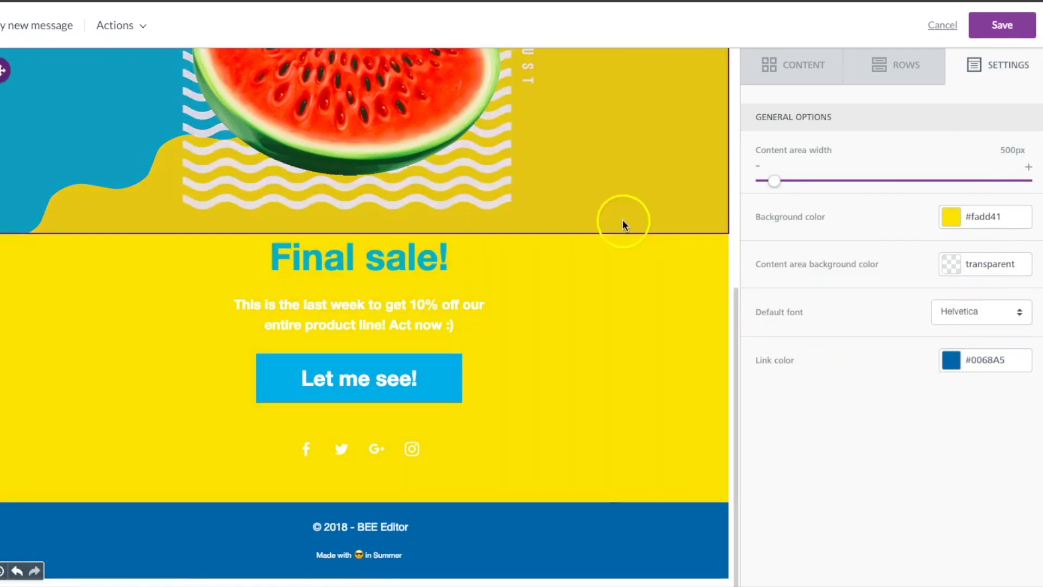
pyautogui.scroll(7, 591, 279)
# Select the SUMMER header row to show its Row Properties.
pyautogui.scroll(2, 591, 282)
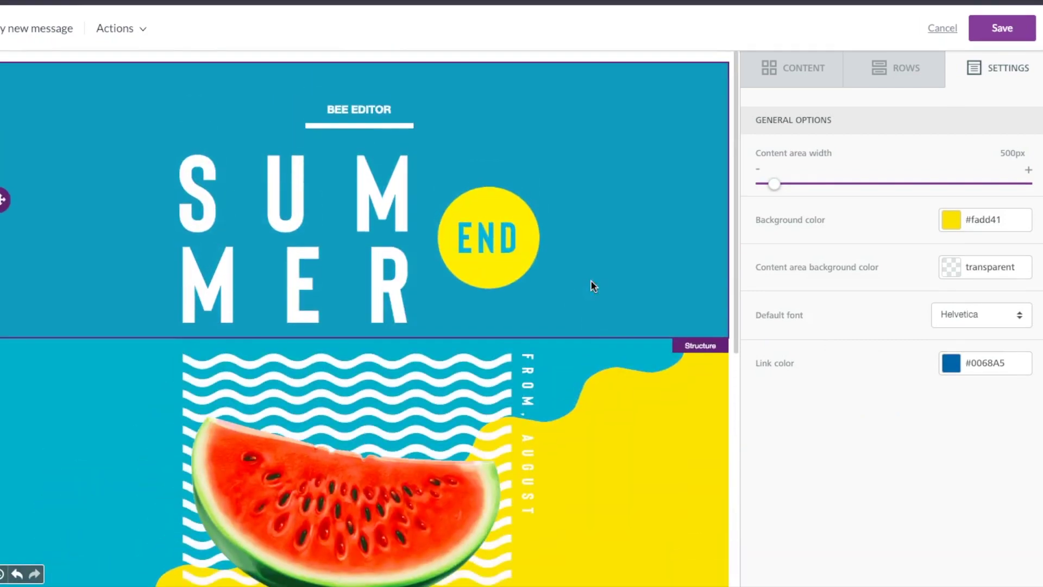
pyautogui.click(591, 281)
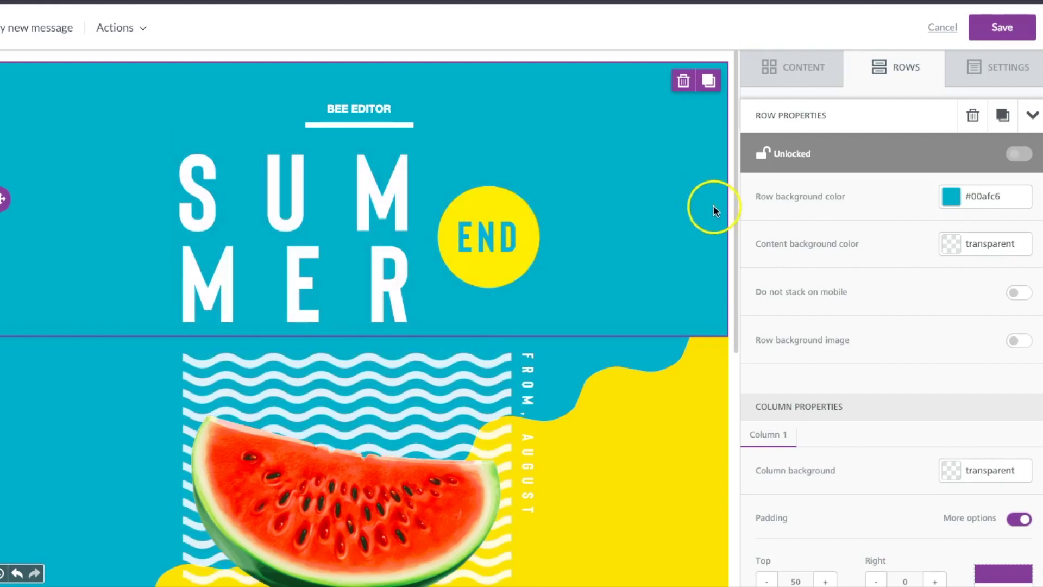
pyautogui.scroll(-5, 533, 313)
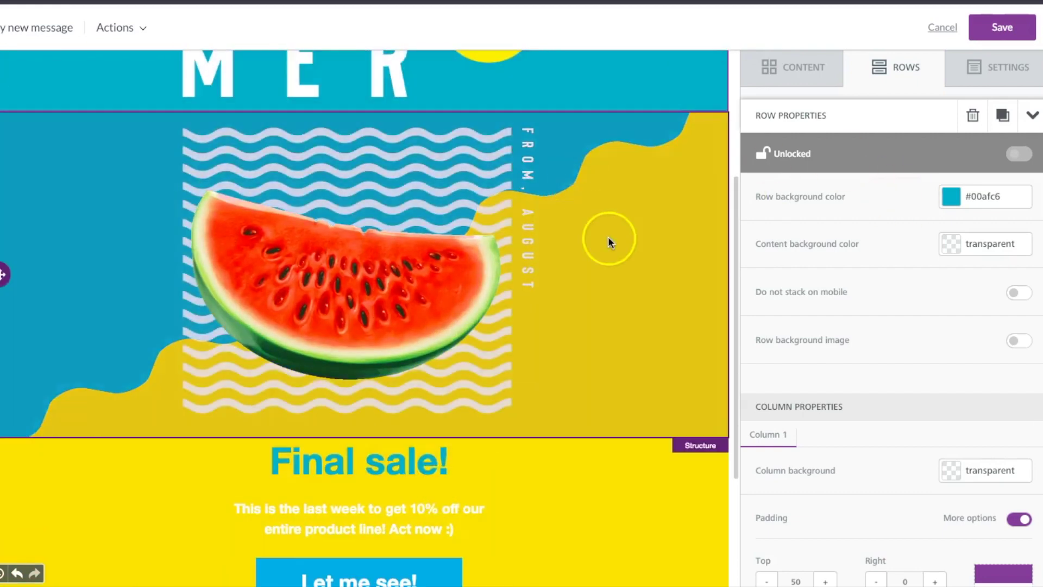
pyautogui.scroll(5, 608, 236)
pyautogui.scroll(-8, 608, 237)
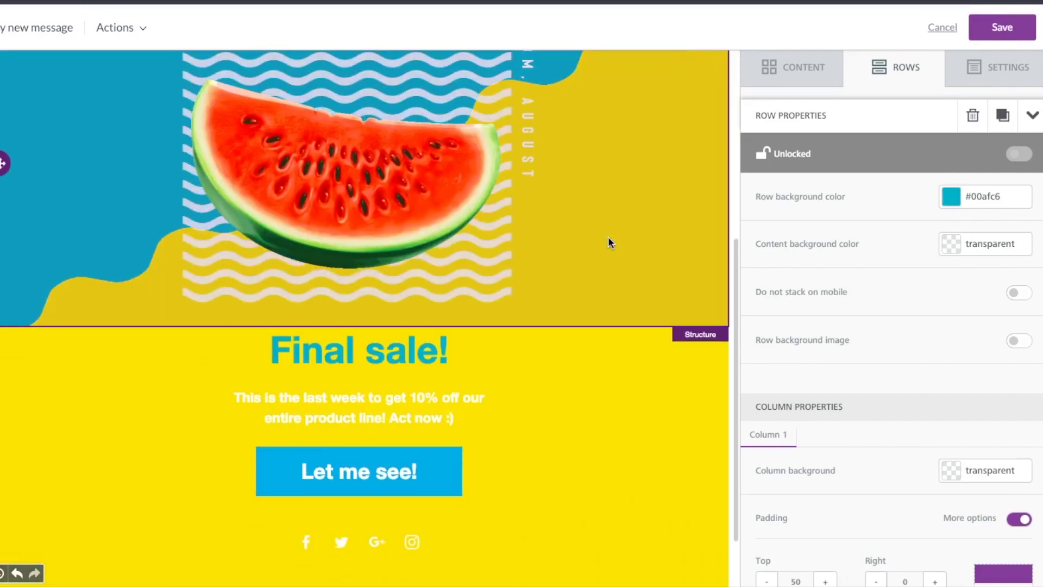
# Undo the row background change to restore the watermelon image with transparent colour.
pyautogui.hotkey('ctrl', 'z')
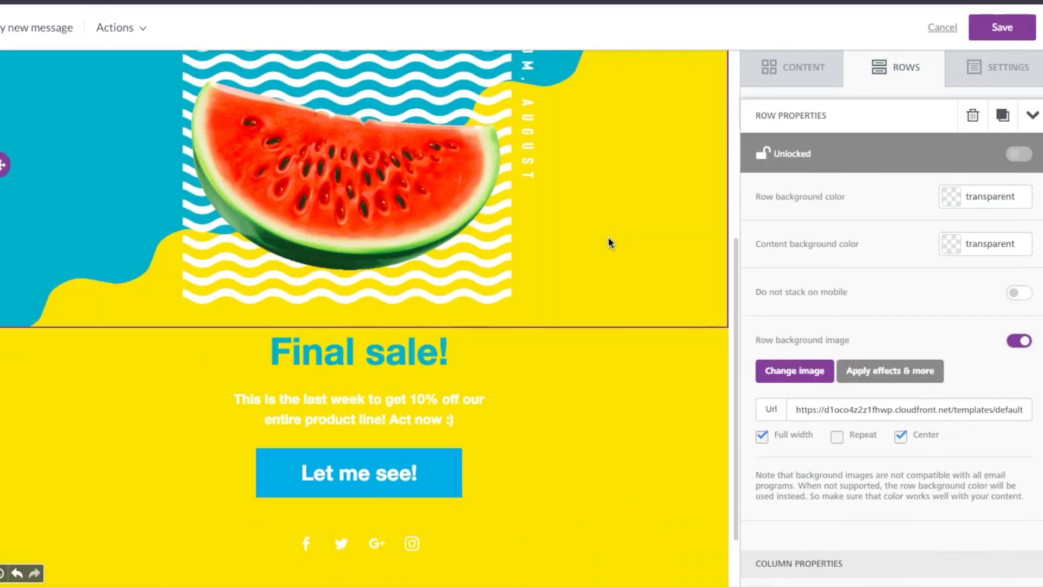
pyautogui.scroll(4, 608, 236)
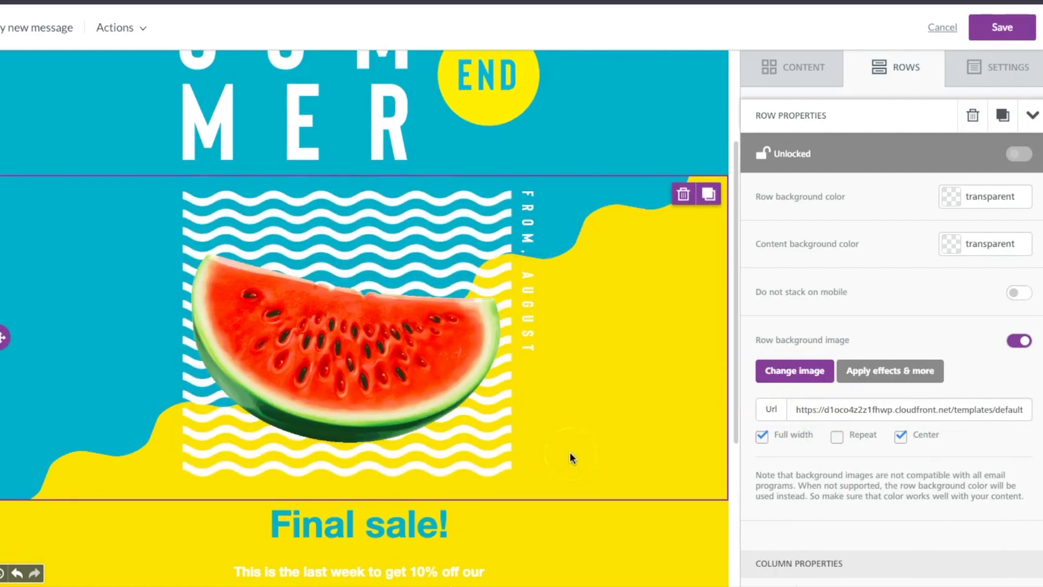
pyautogui.scroll(-1, 569, 452)
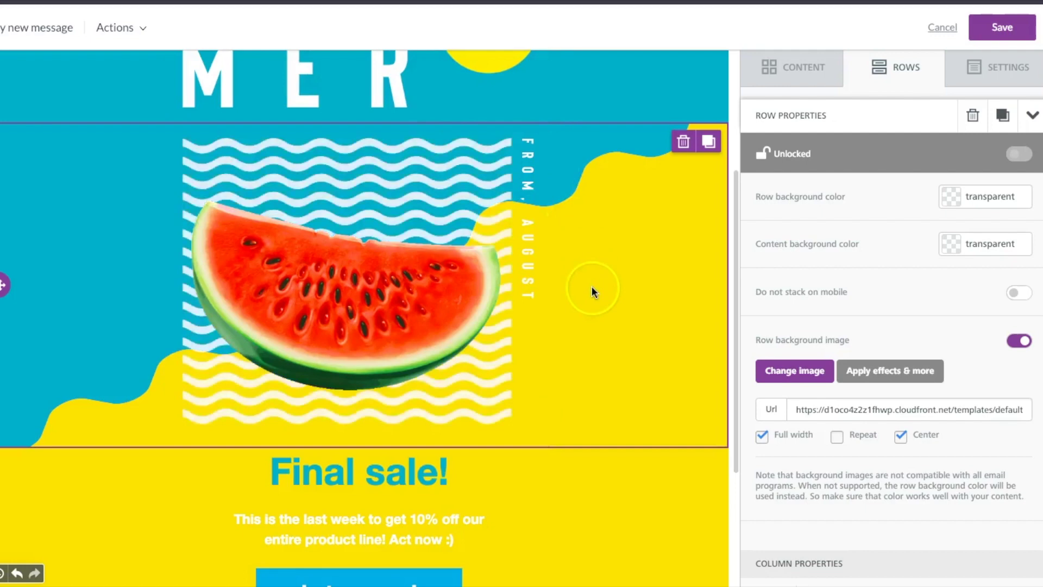
pyautogui.scroll(4, 592, 283)
pyautogui.scroll(-8, 589, 217)
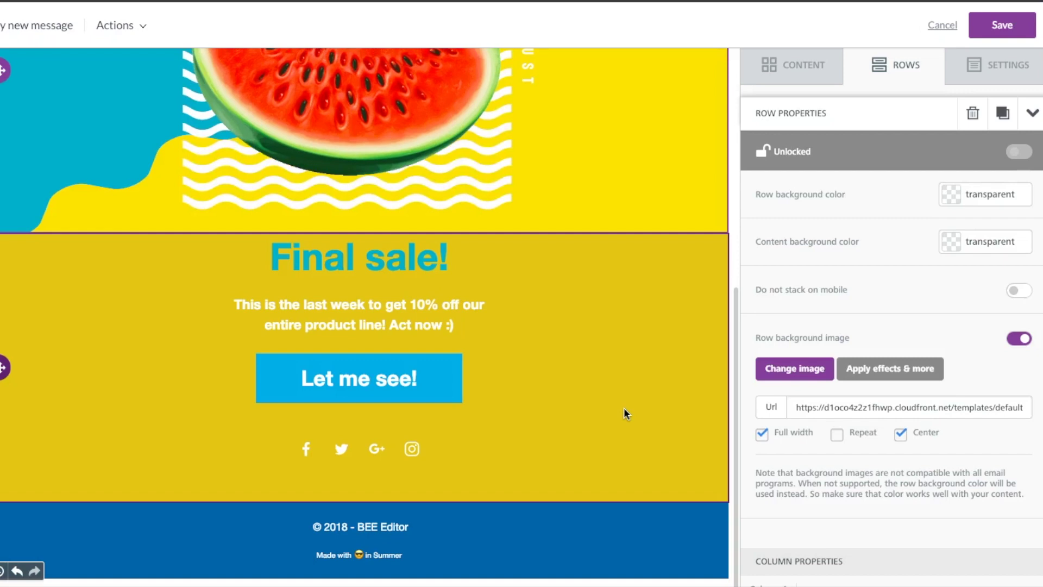
pyautogui.scroll(8, 624, 413)
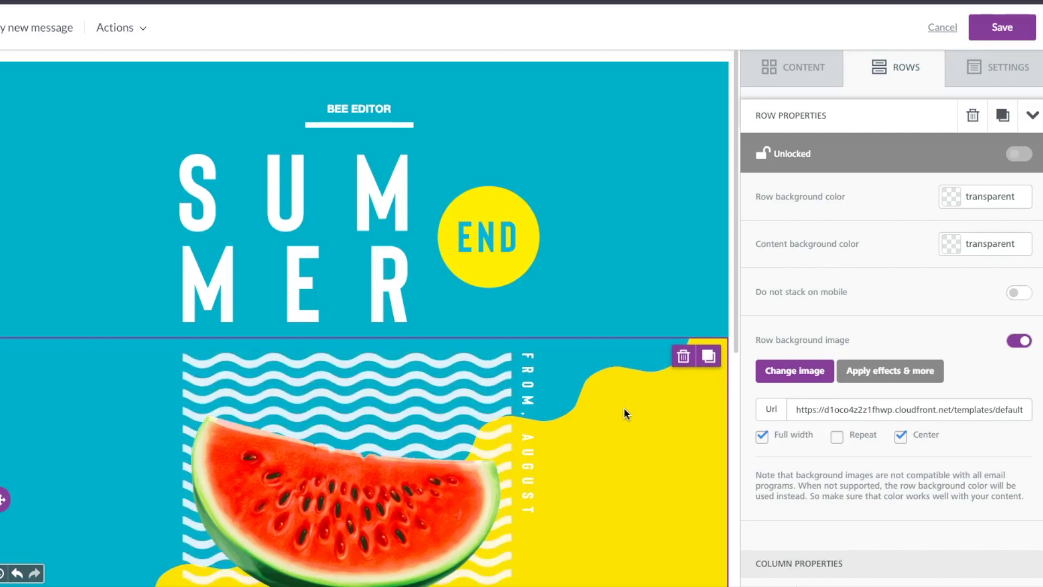
pyautogui.scroll(-7, 624, 413)
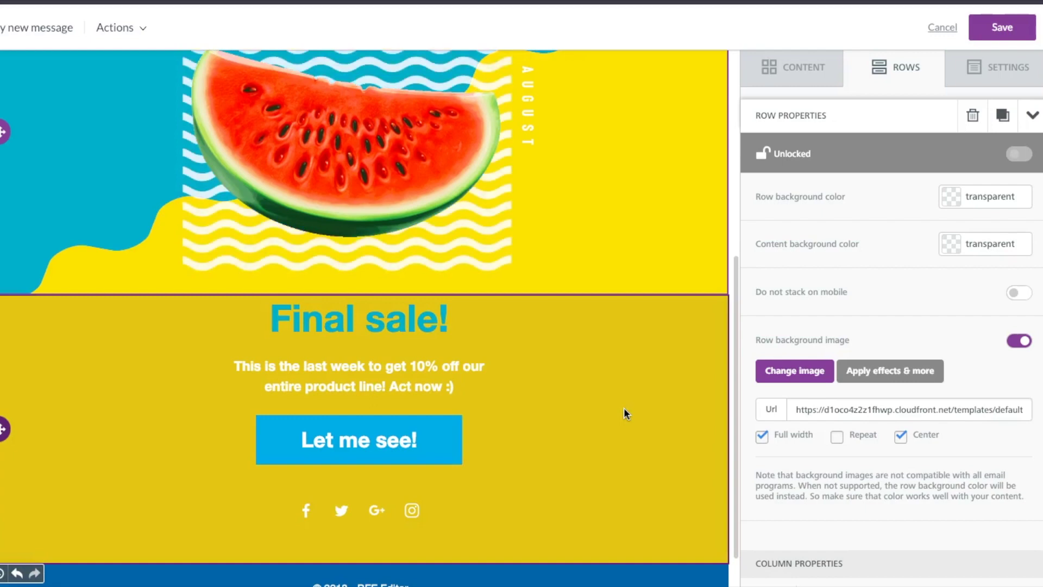
pyautogui.scroll(-1, 625, 413)
pyautogui.scroll(8, 625, 413)
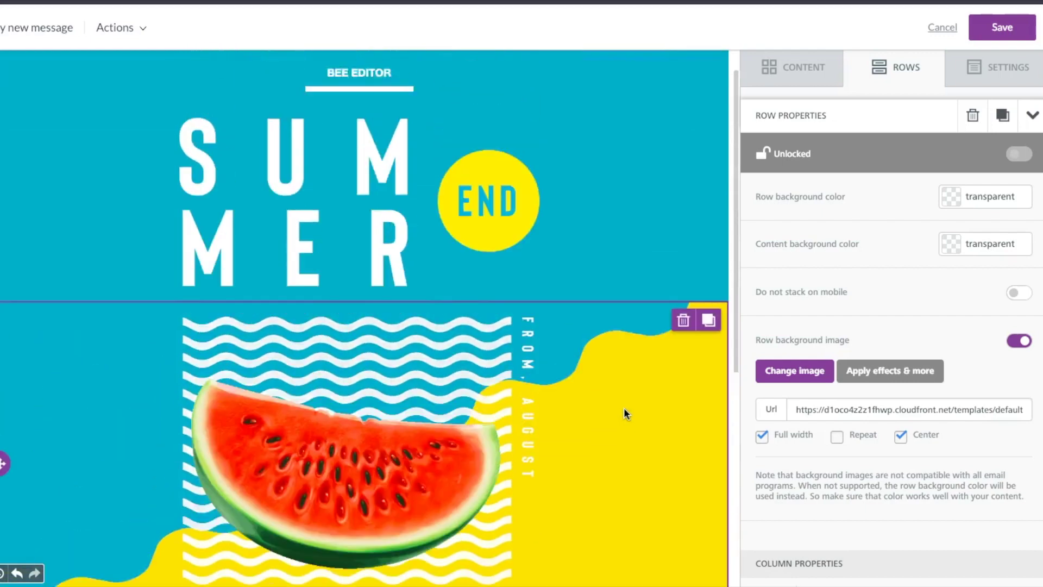
pyautogui.scroll(1, 624, 413)
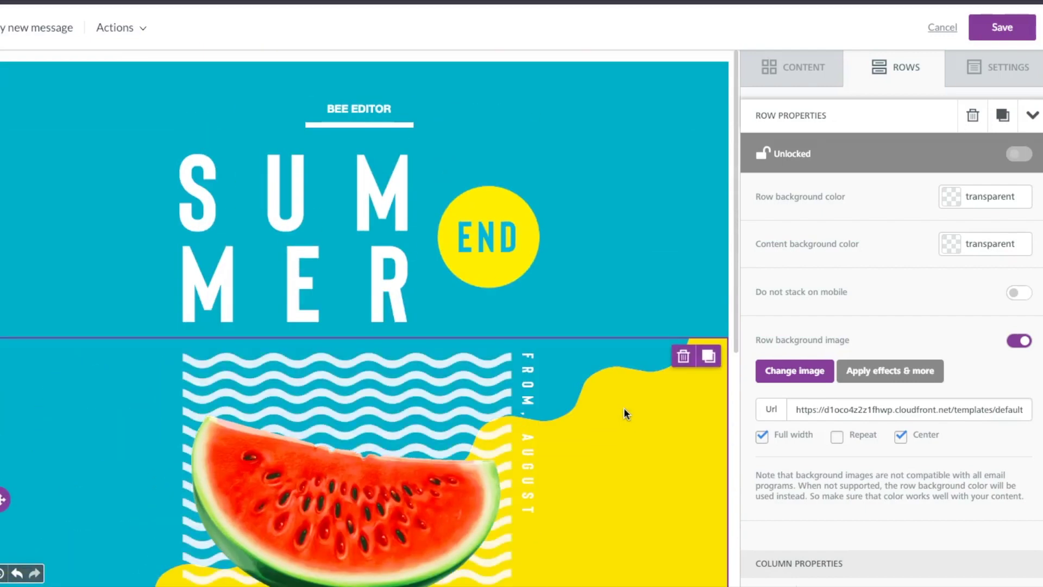